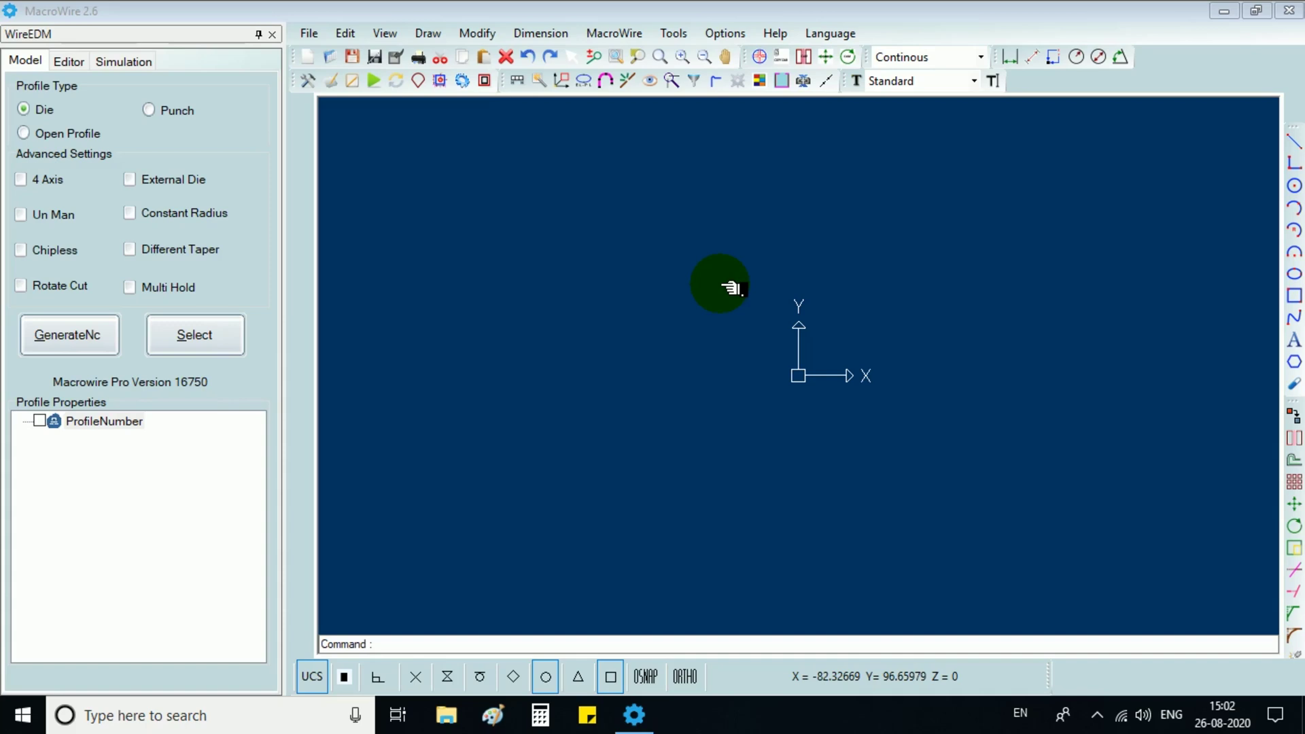
- Import the 4AXIS.dxf drawing from the DEMO folder and dismiss the success message
left_click(312, 34)
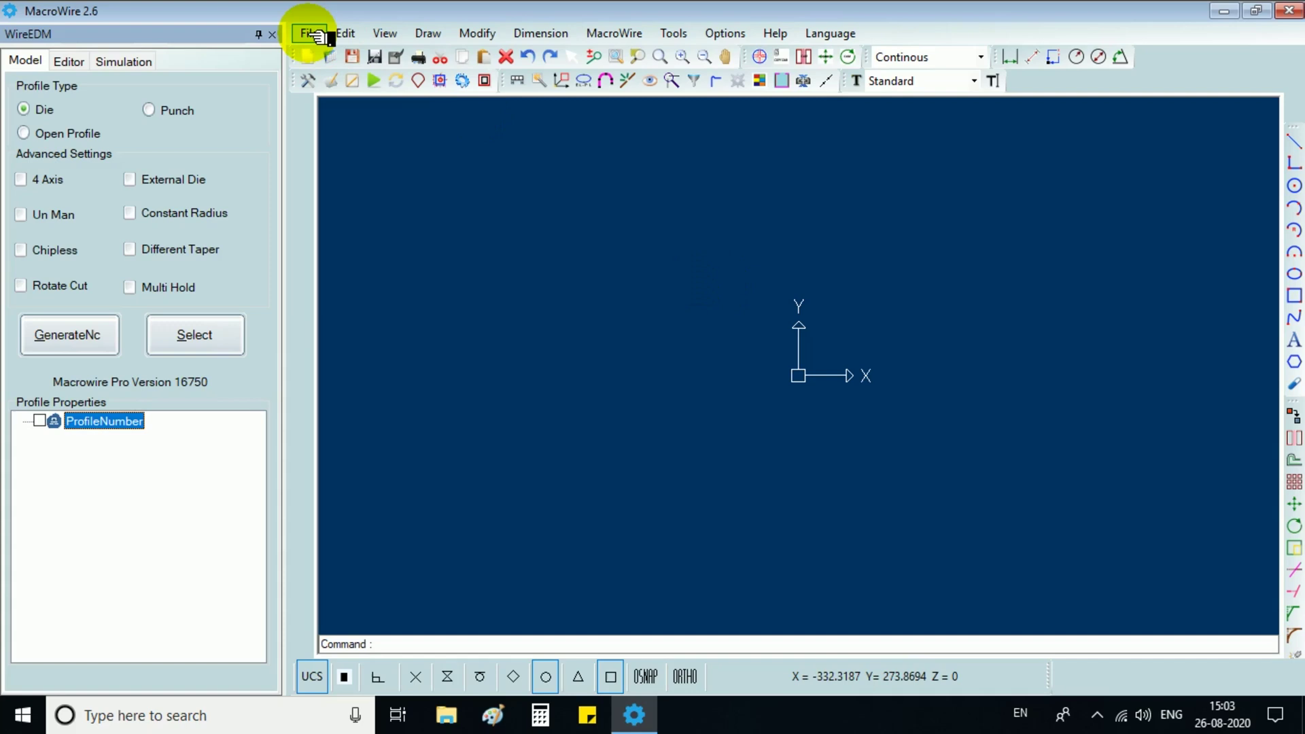
left_click(310, 34)
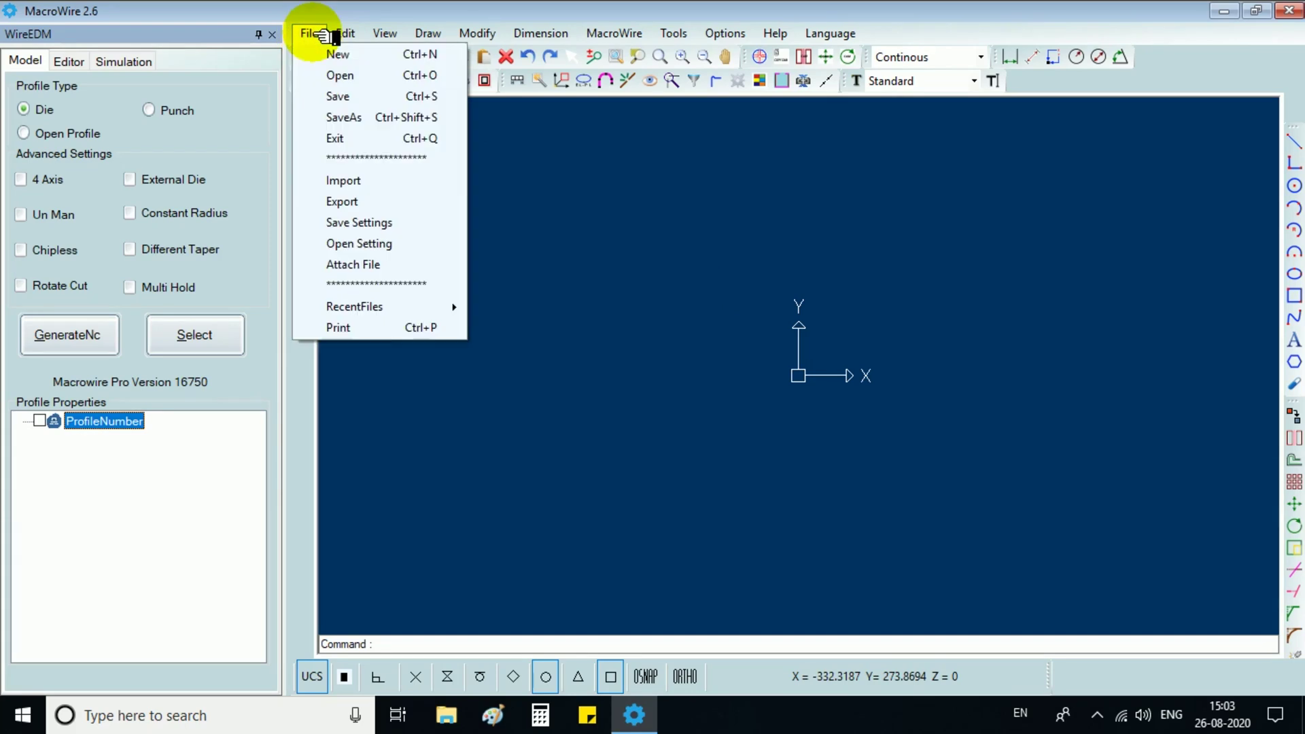
left_click(352, 183)
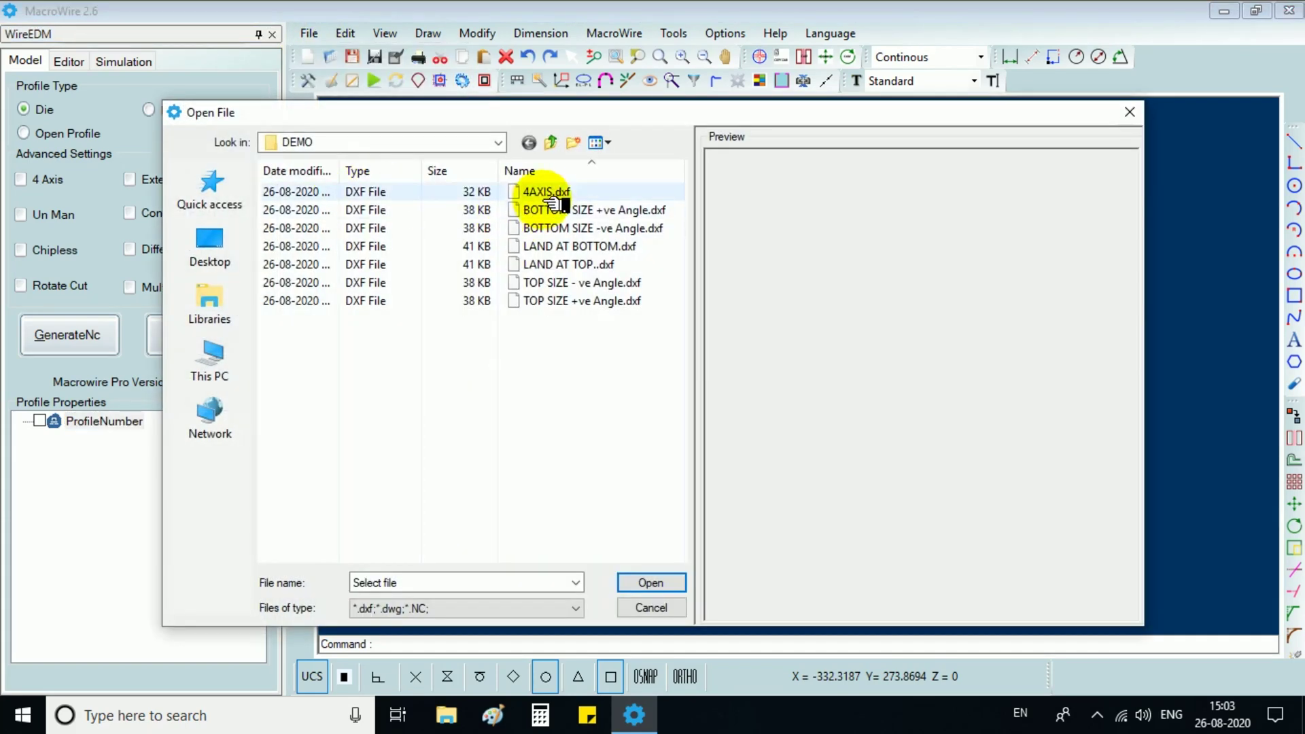
left_click(551, 192)
left_click(646, 583)
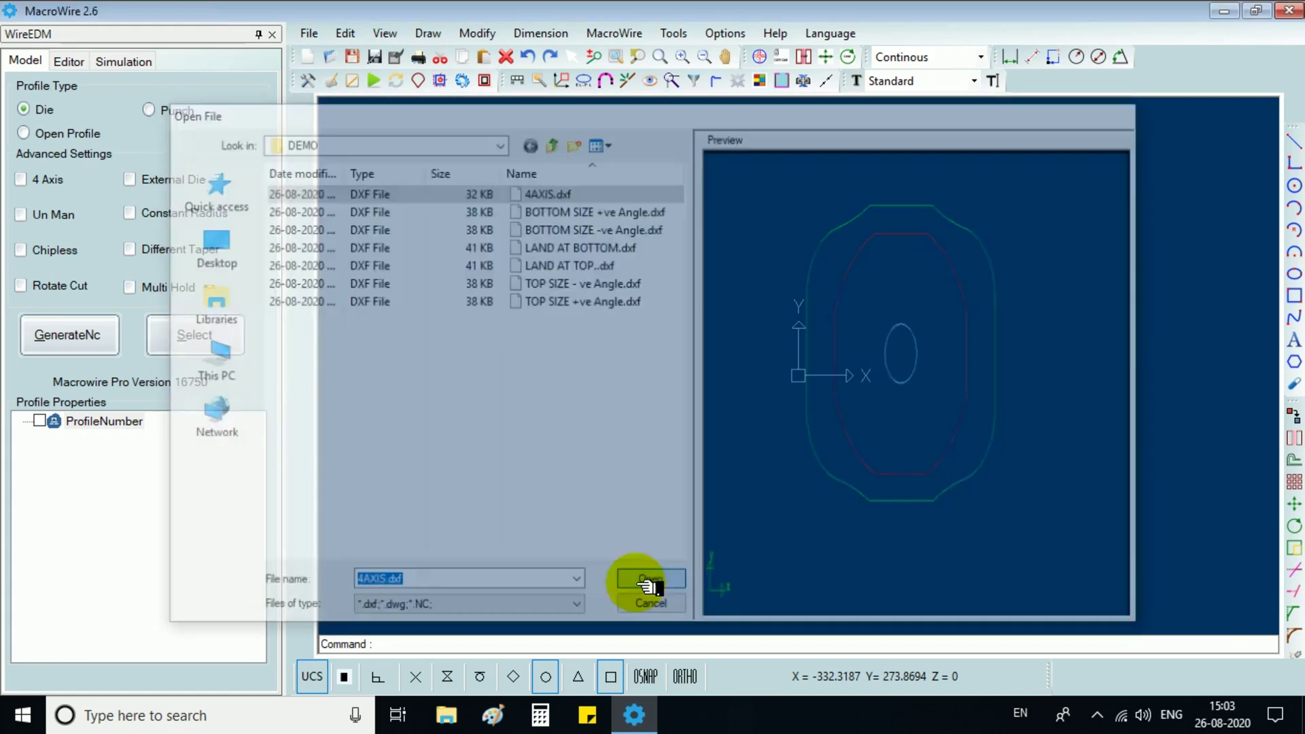
left_click(743, 431)
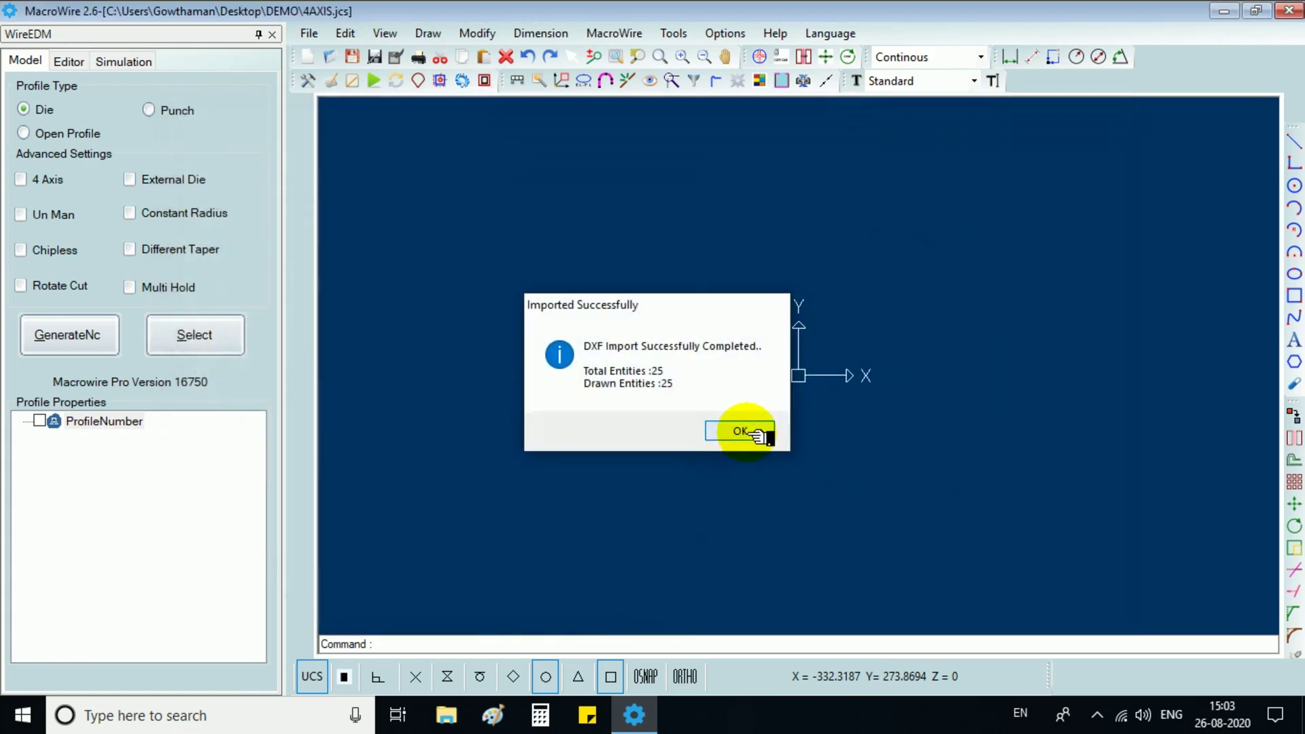
- Zoom to fit all 25 entities and pan the die profile and side view into place
left_click(662, 57)
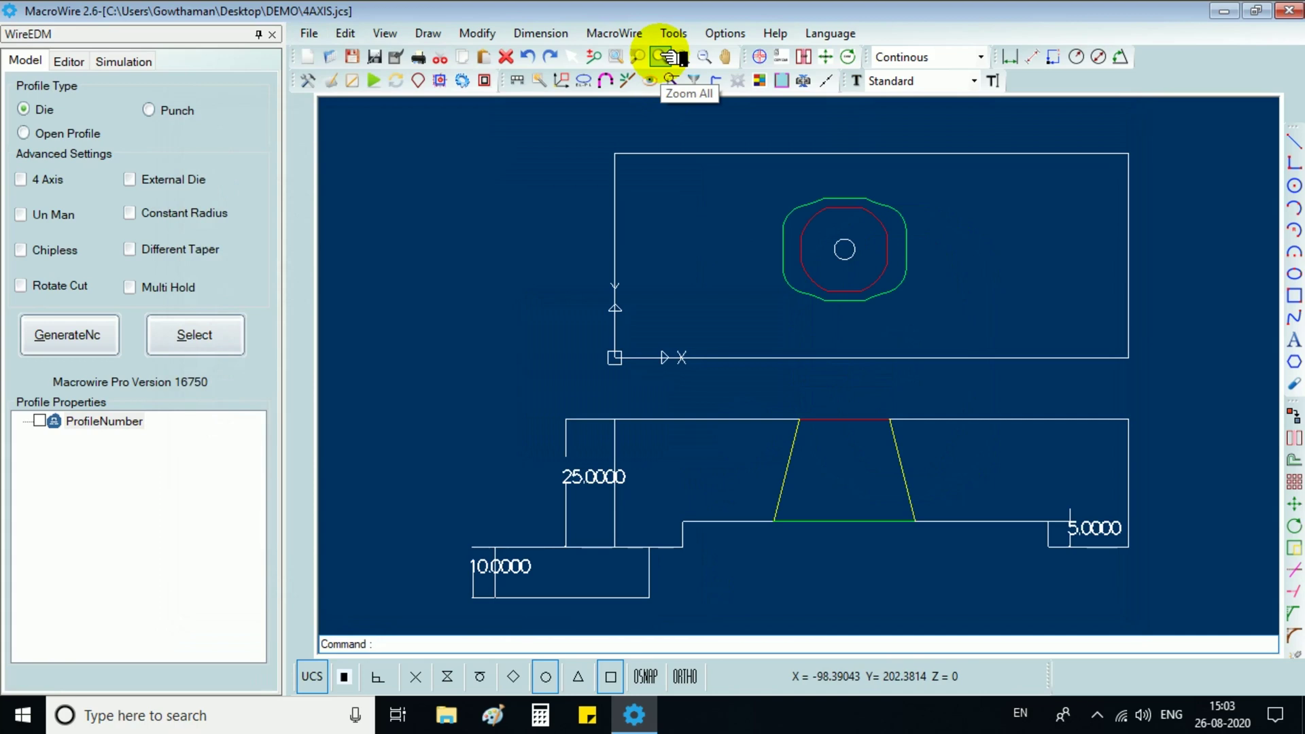
left_click(726, 57)
left_click(755, 255)
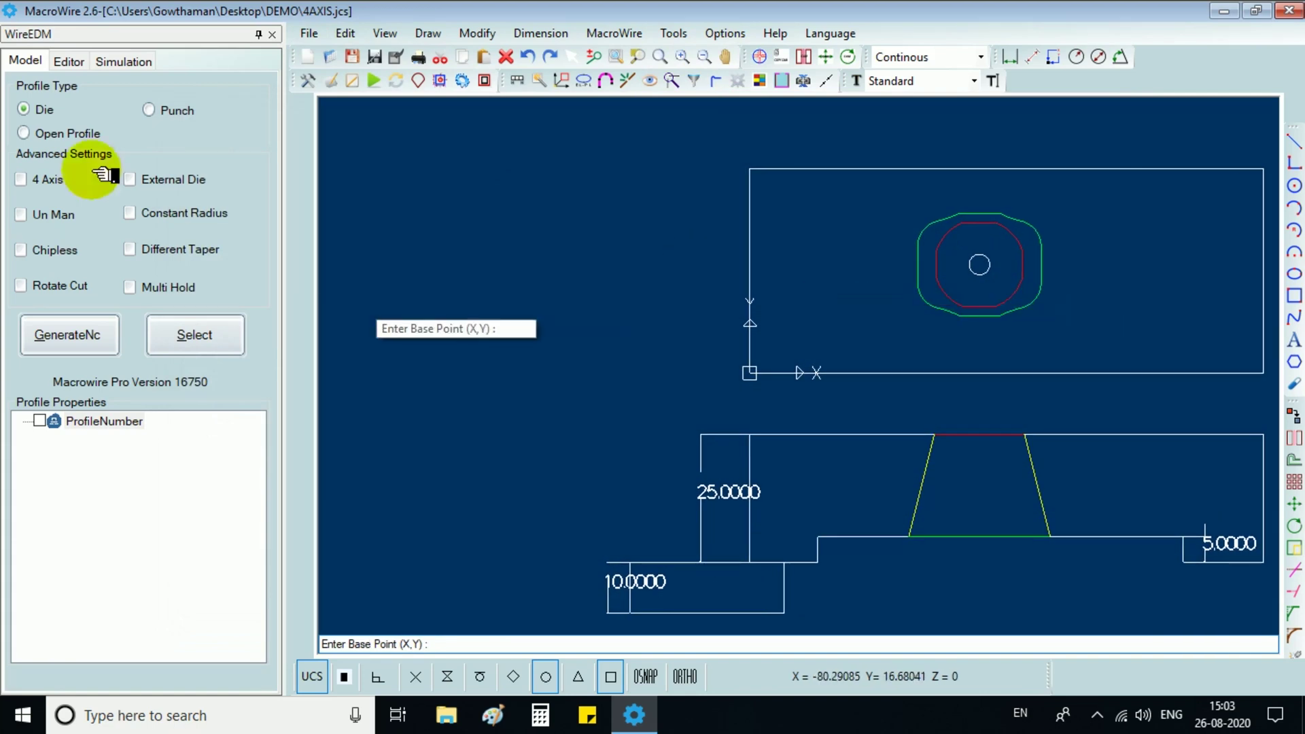
- Keep Die as the profile type, enable 4-axis cutting, and select the profile
left_click(26, 109)
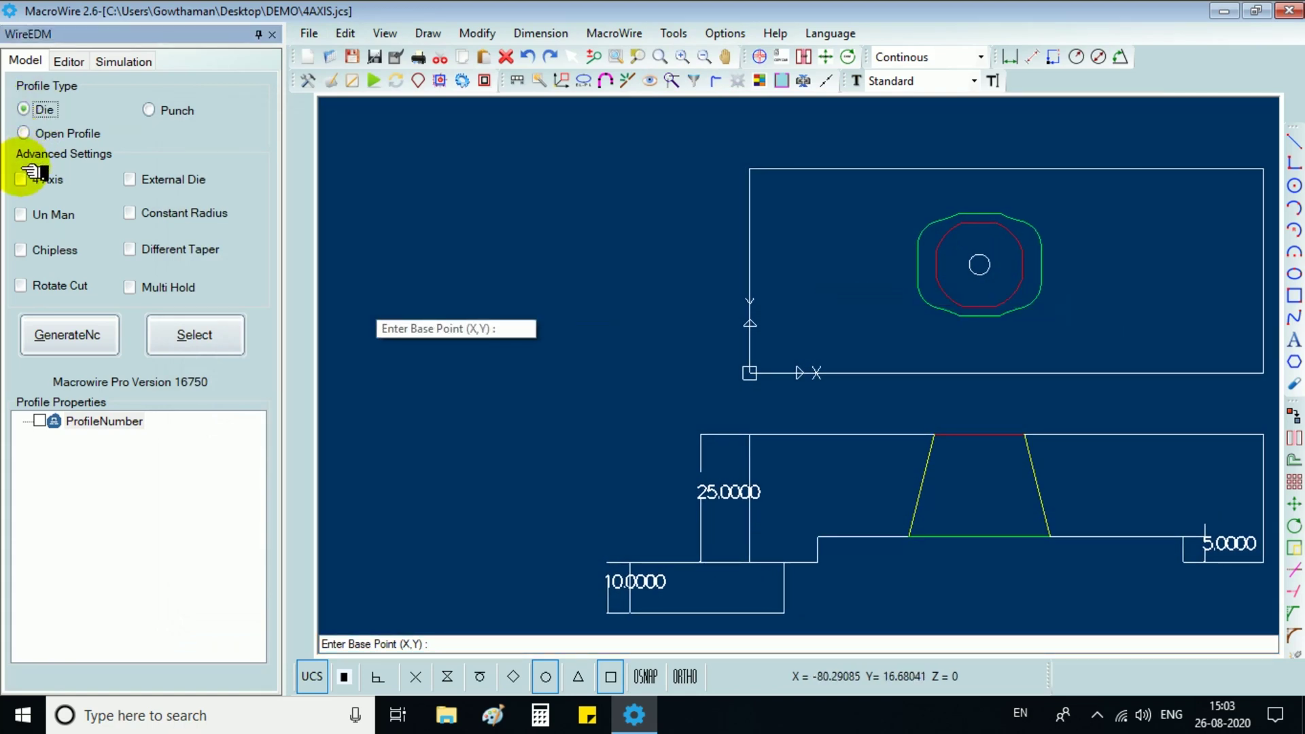
left_click(28, 180)
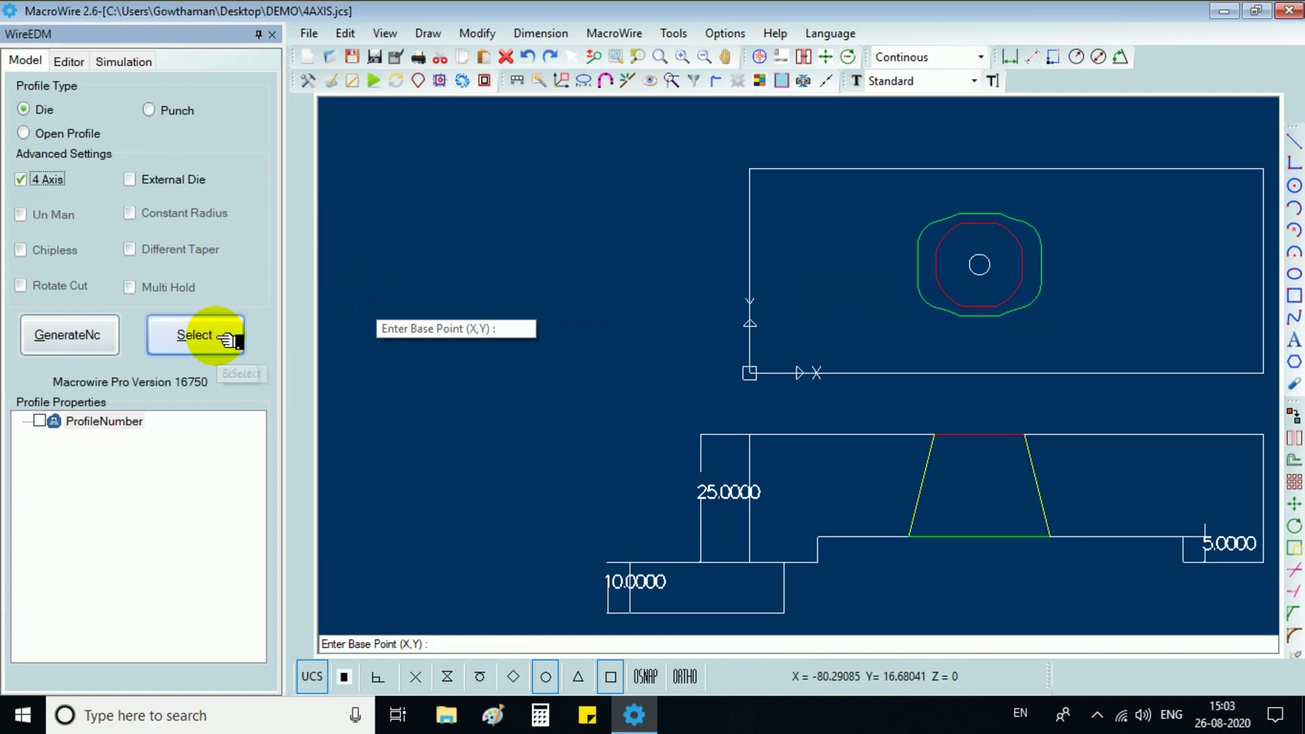
left_click(225, 338)
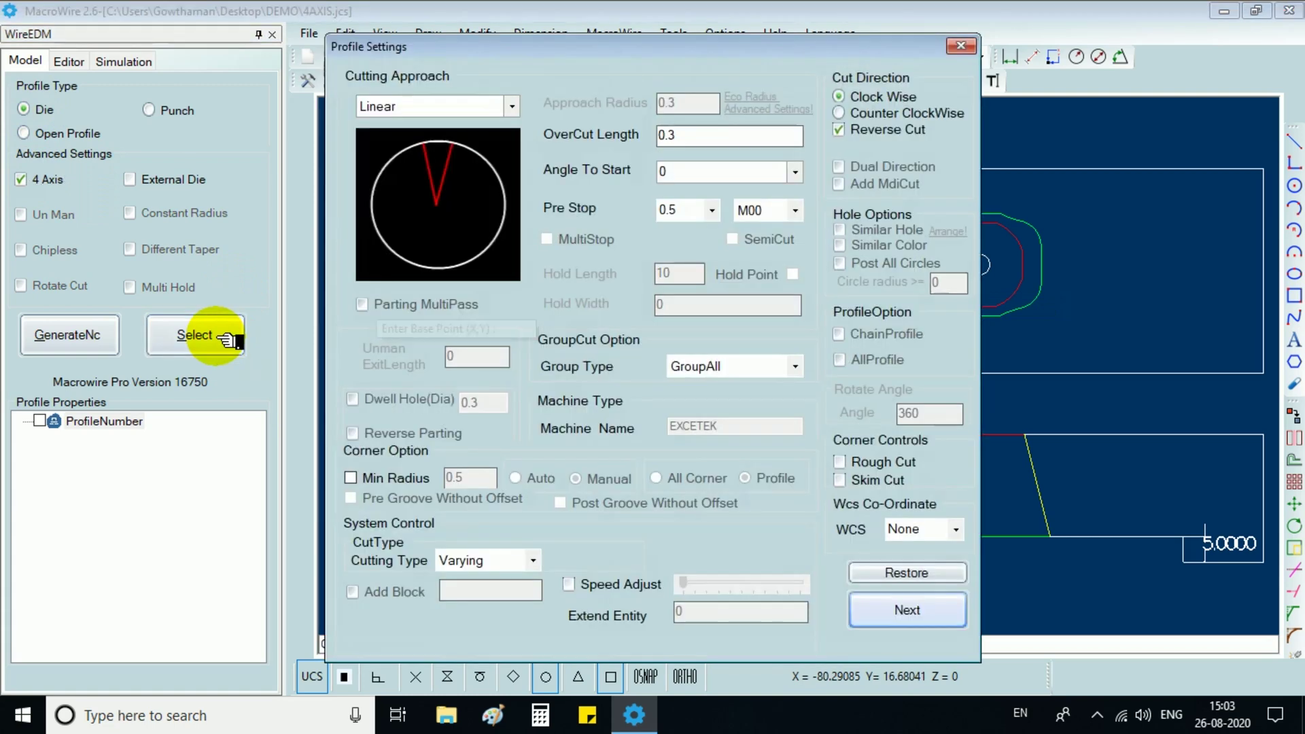
- Keep the Linear approach, set the start angle to 180 with M00 pre-stop, and continue
left_click(520, 109)
left_click(519, 108)
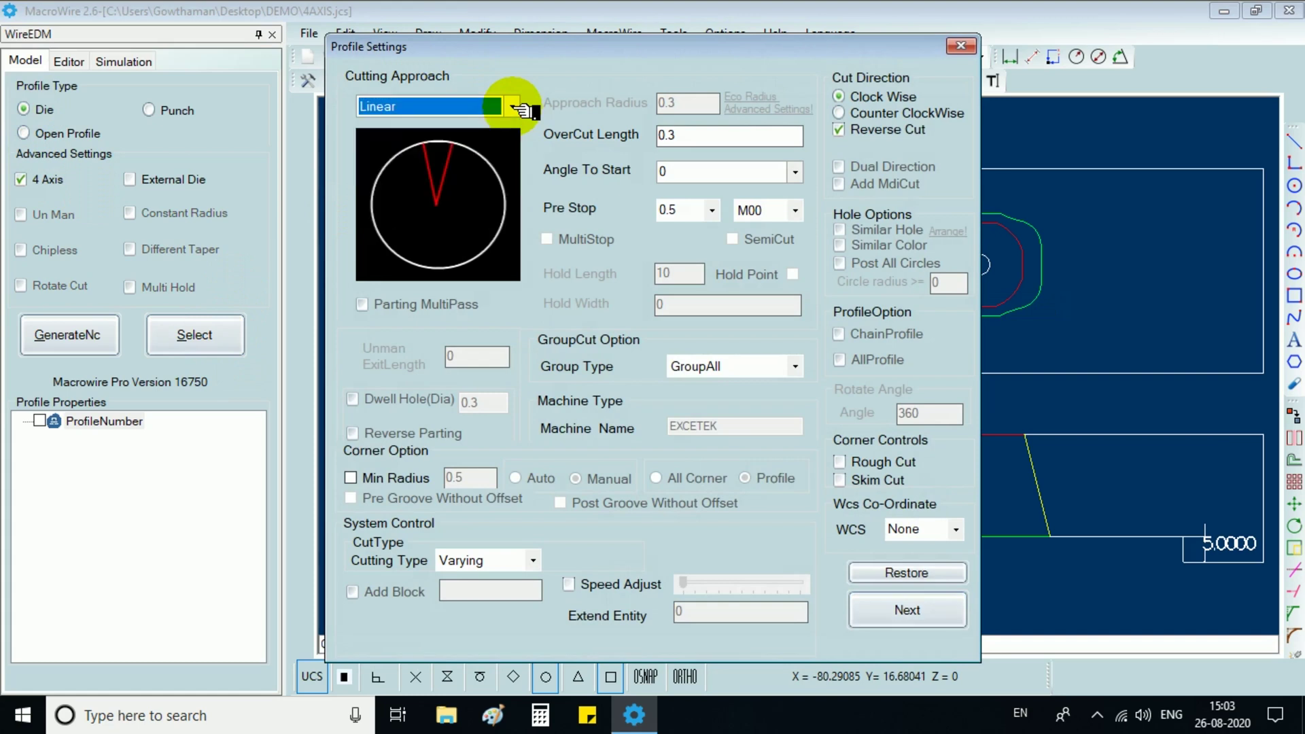
left_click(711, 146)
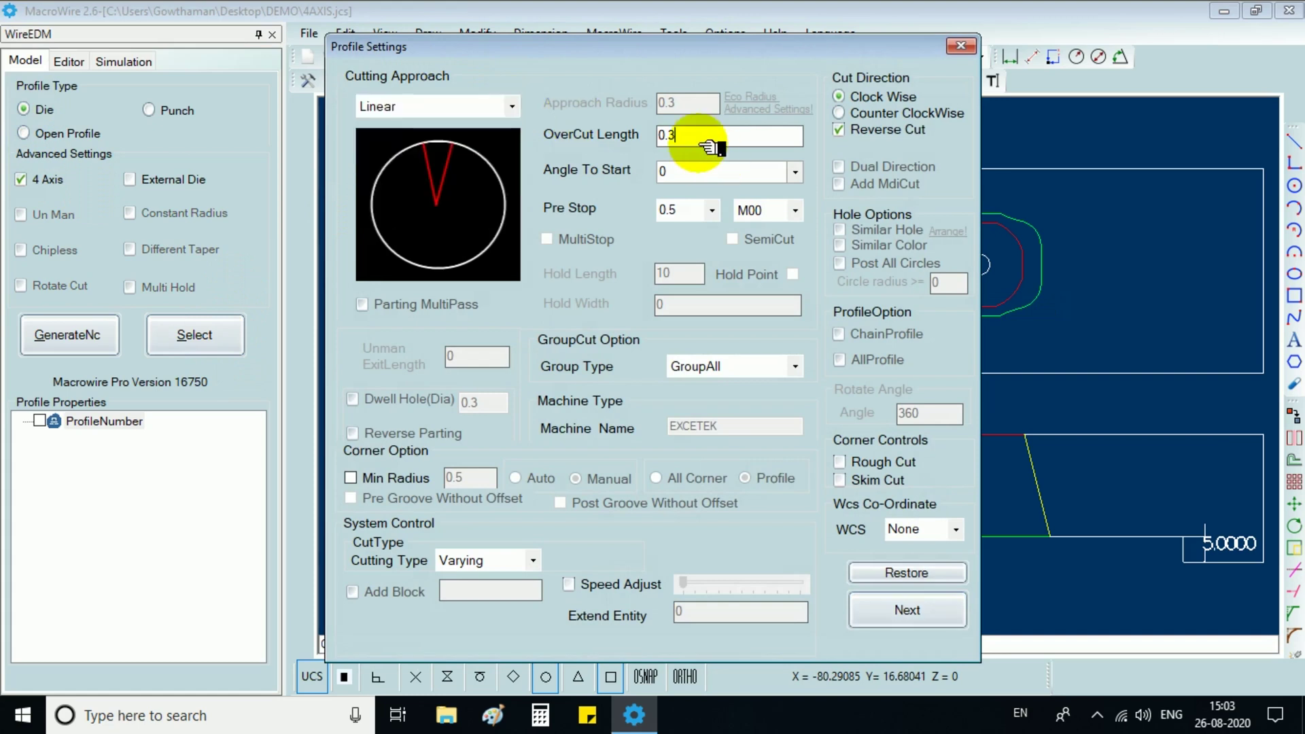
left_click(795, 172)
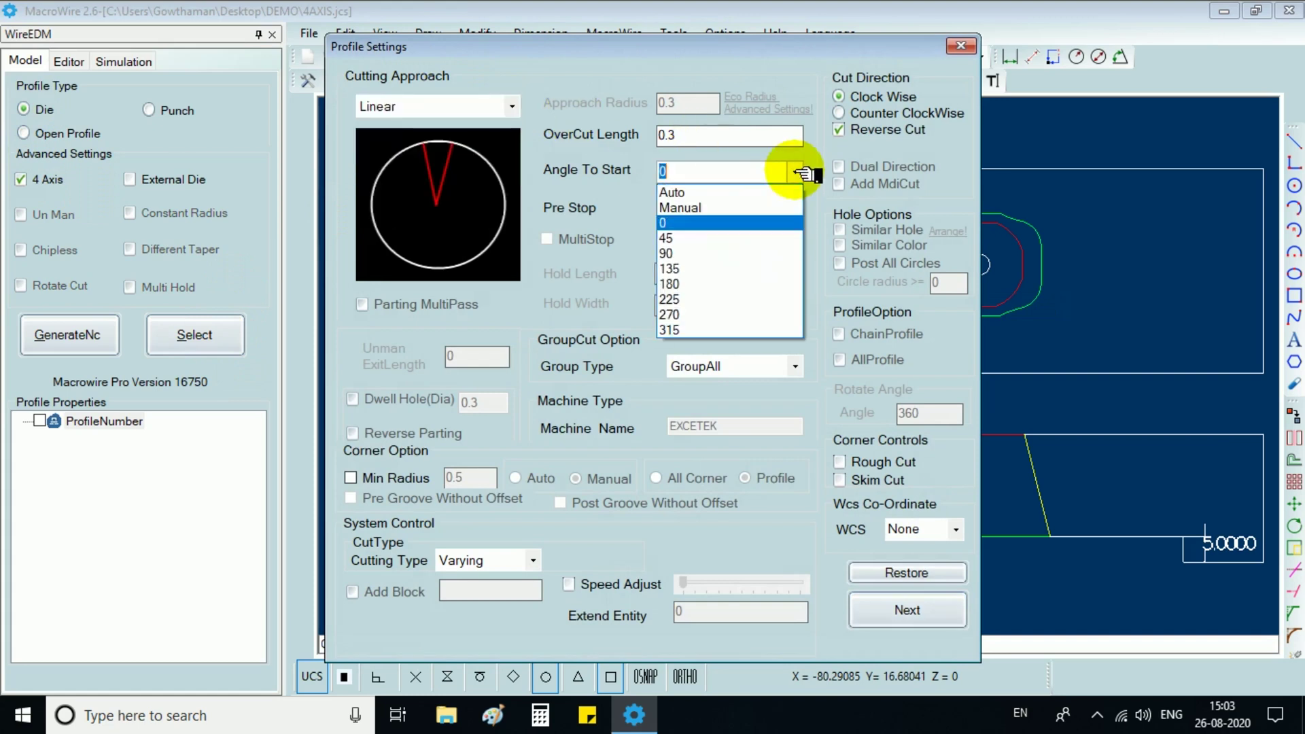
left_click(714, 284)
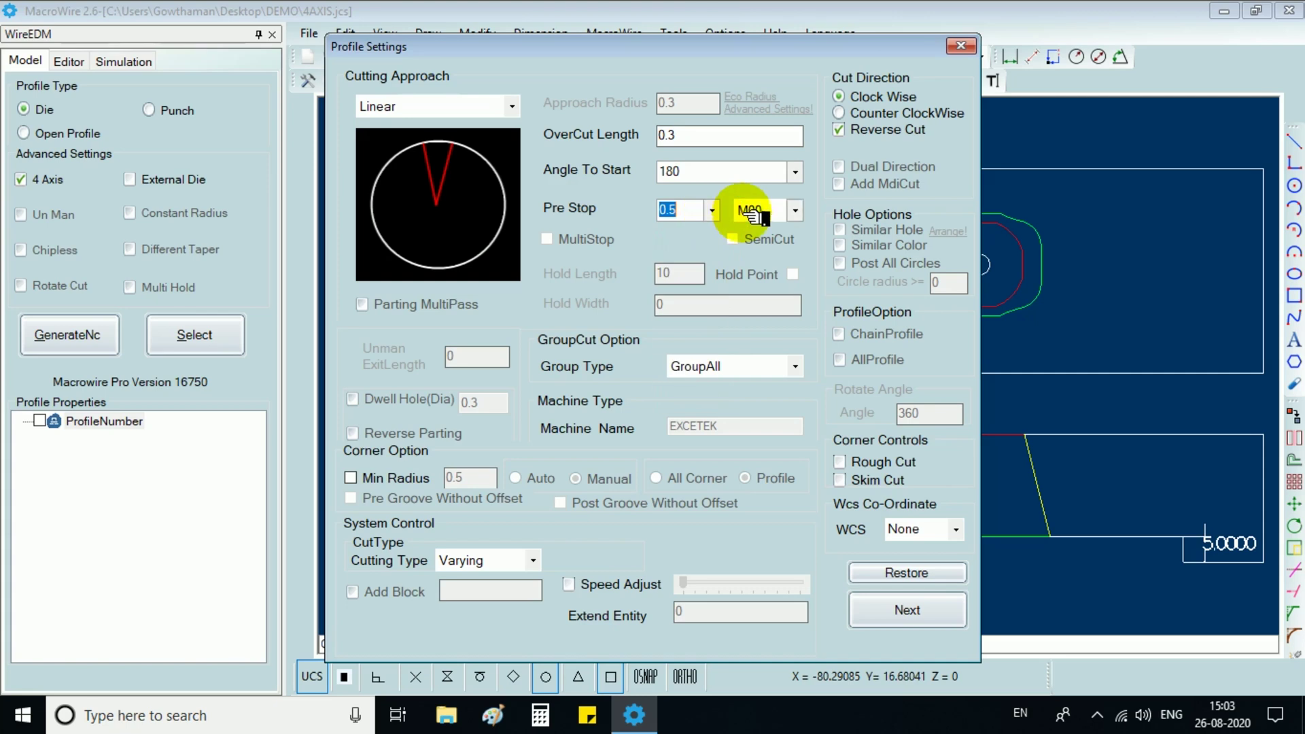
left_click(758, 210)
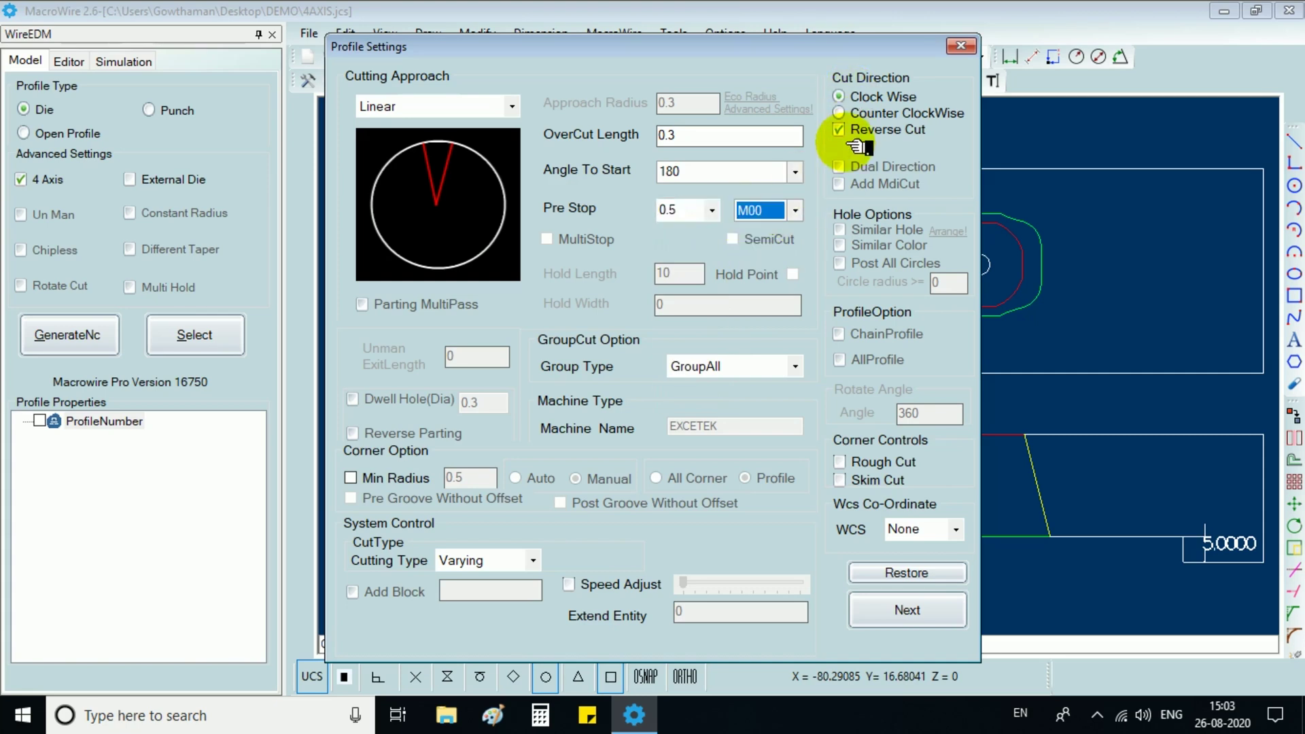
left_click(911, 610)
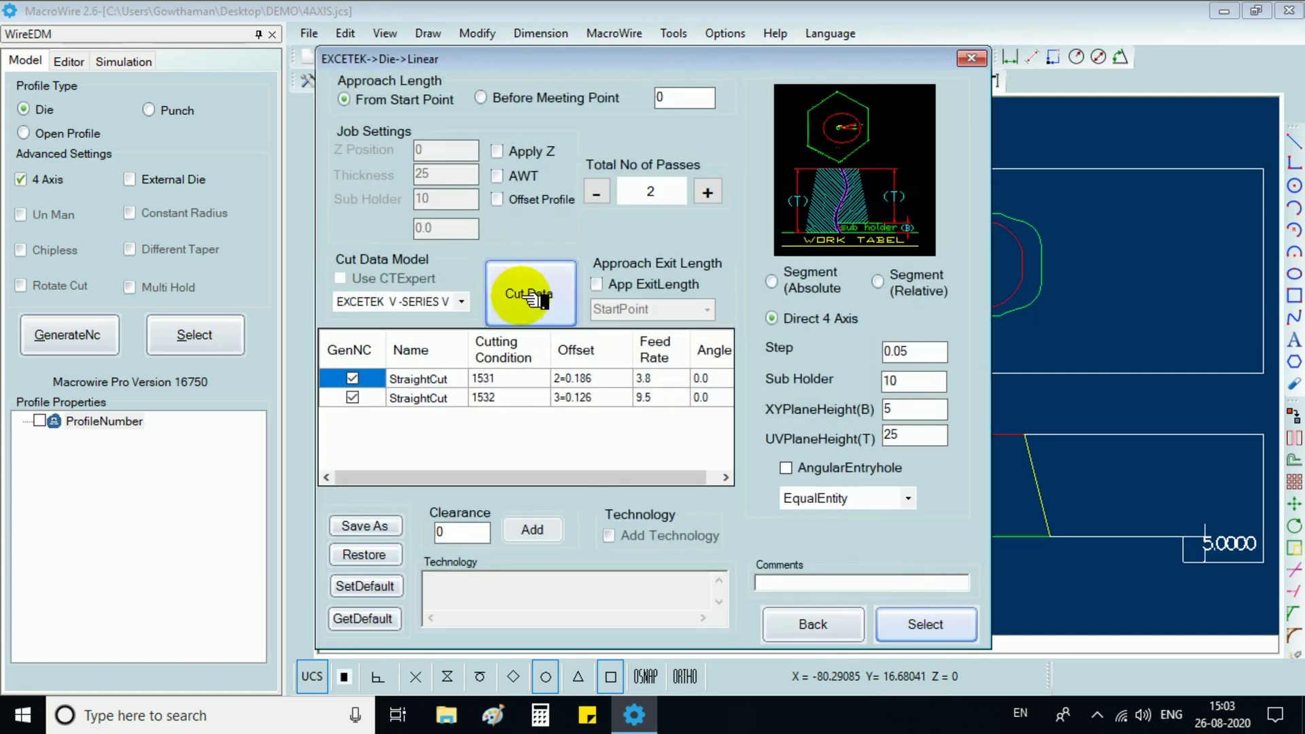
- Clear the existing cut data and reopen the Cut Data window beside the drawing
left_click(530, 293)
left_click(751, 382)
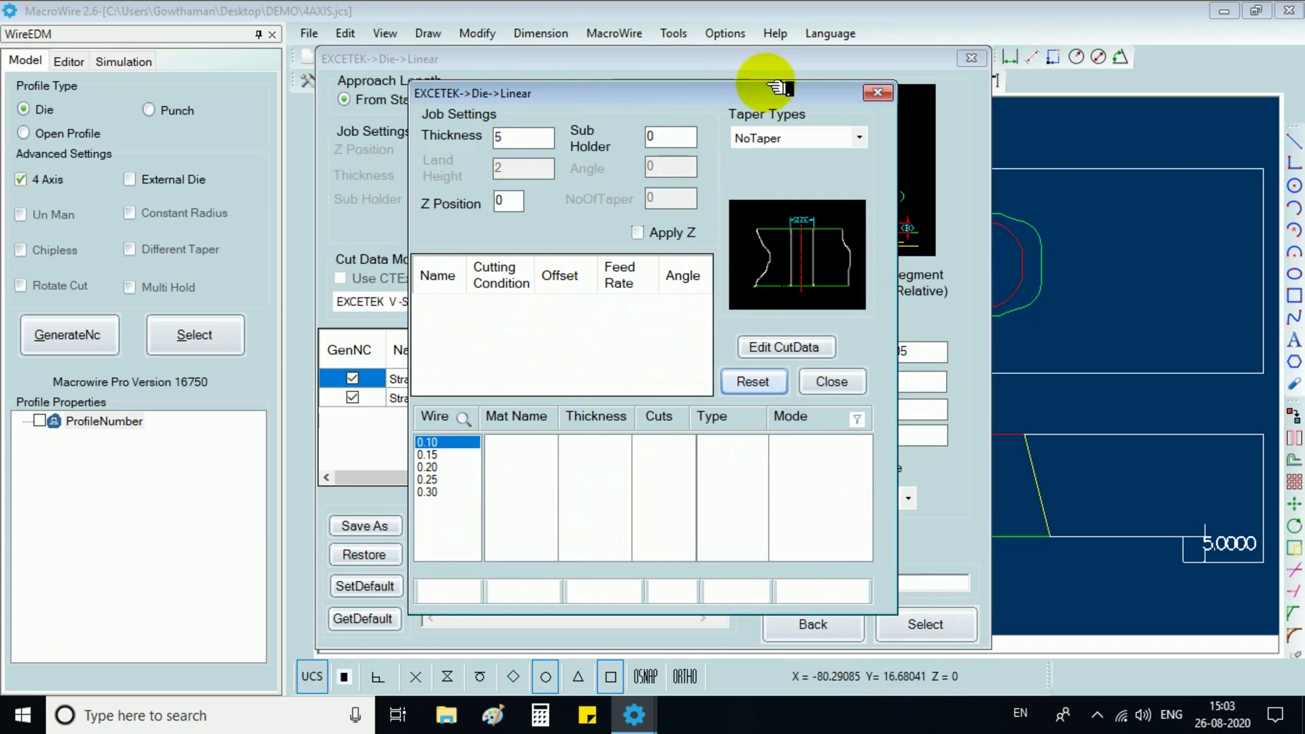
left_click(877, 93)
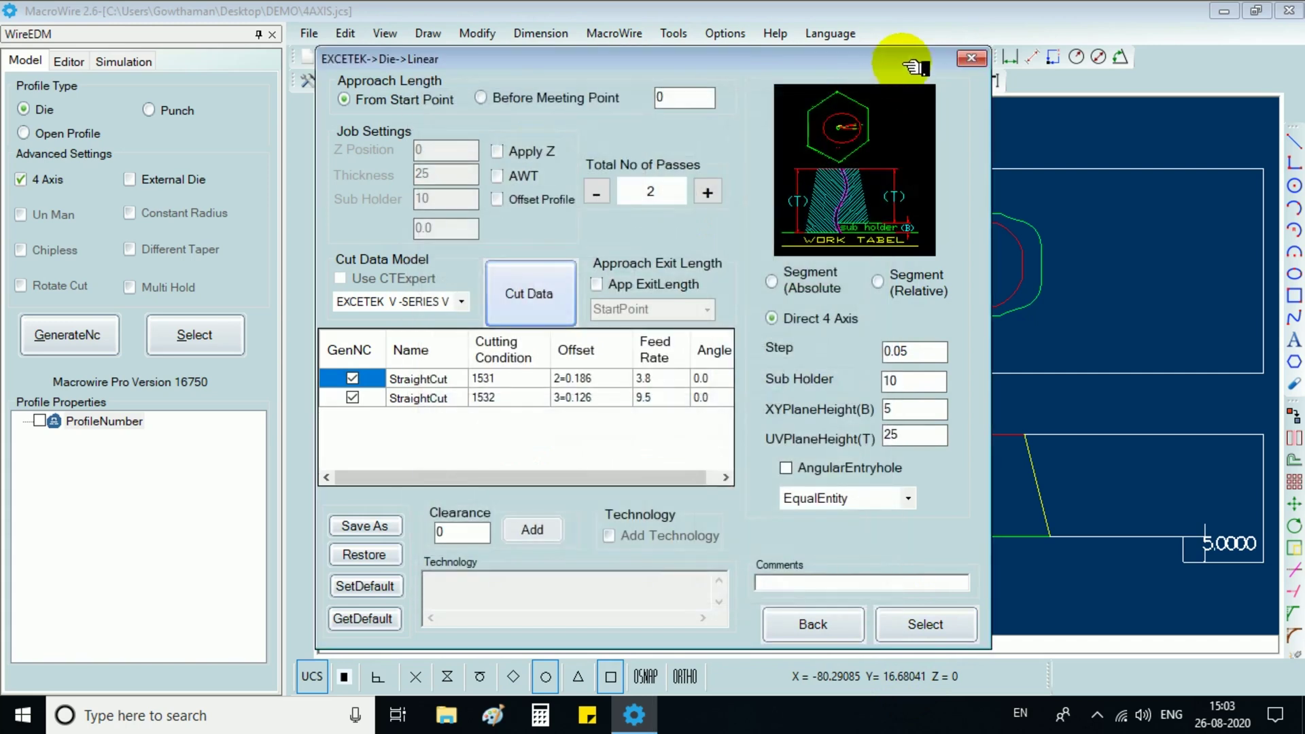
left_click_drag(914, 66, 619, 77)
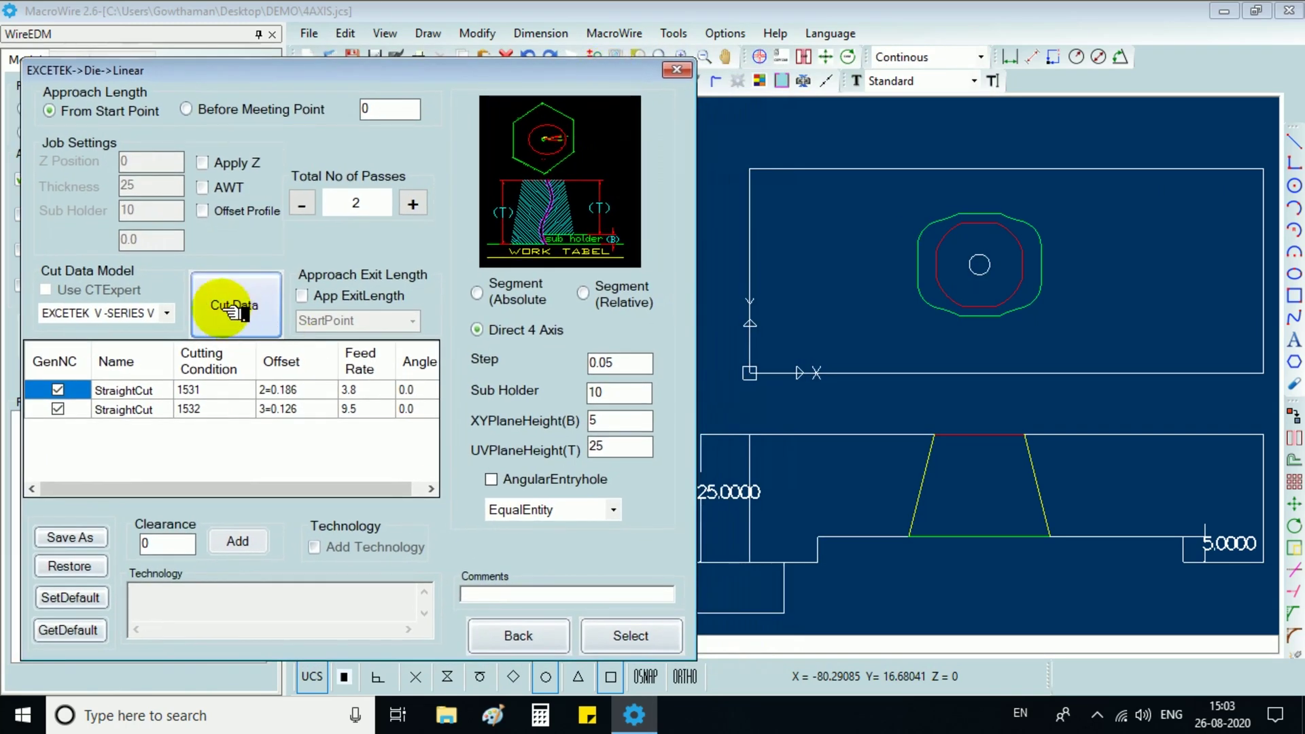
left_click(235, 309)
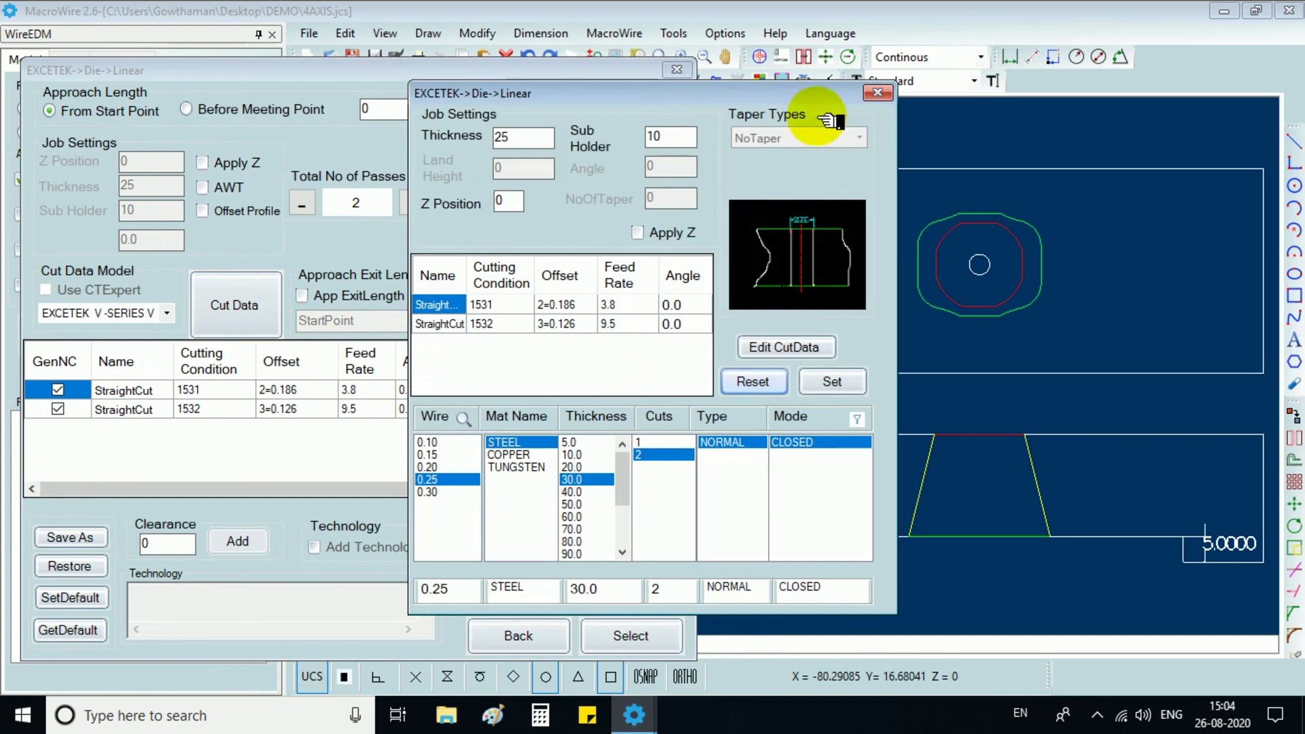
left_click_drag(839, 95, 575, 109)
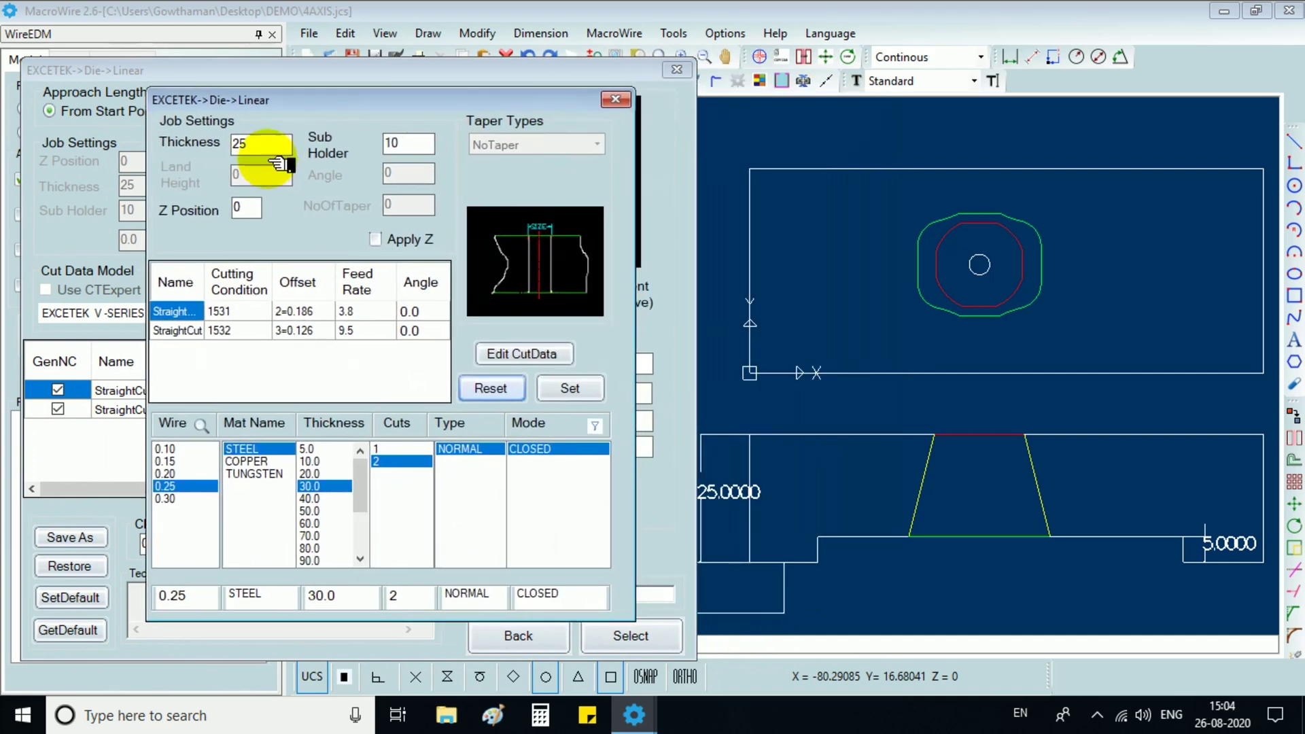
- Apply cut data for 0.25 wire, STEEL, thickness 20.0, one CLOSED cut pass
double_click(407, 145)
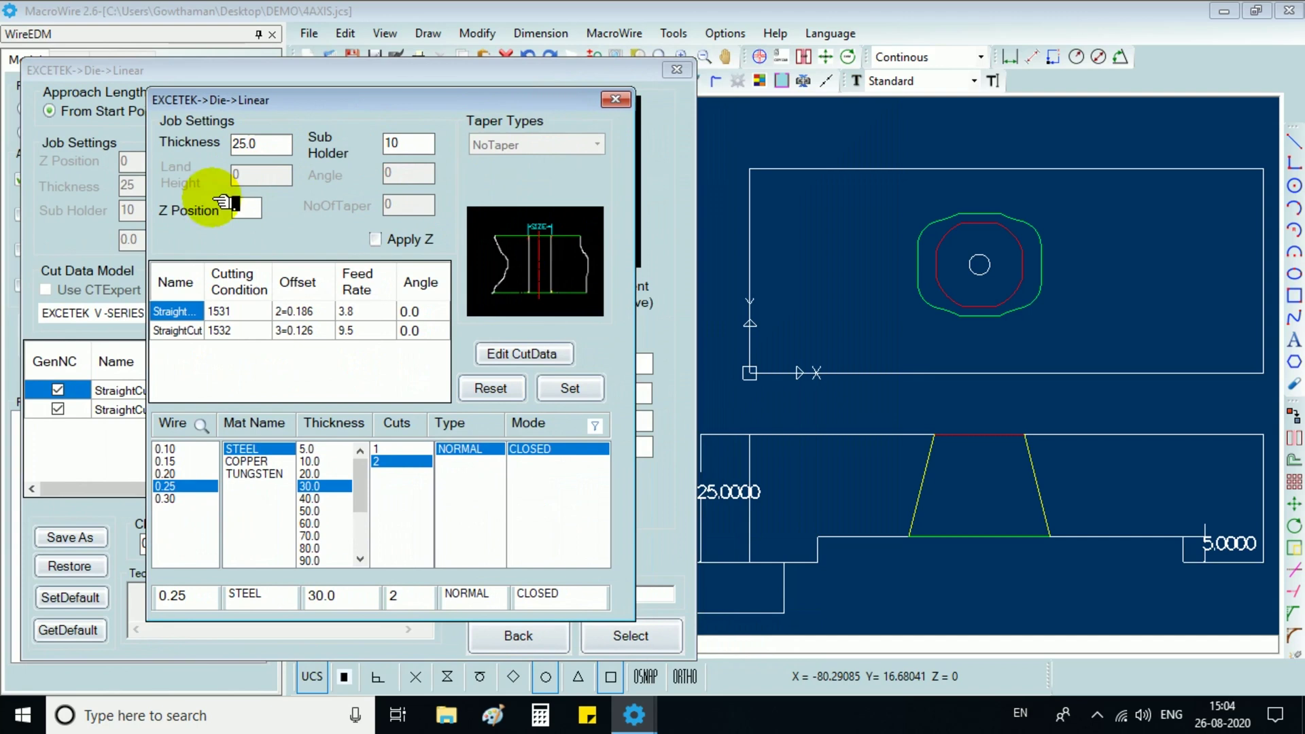
left_click(196, 483)
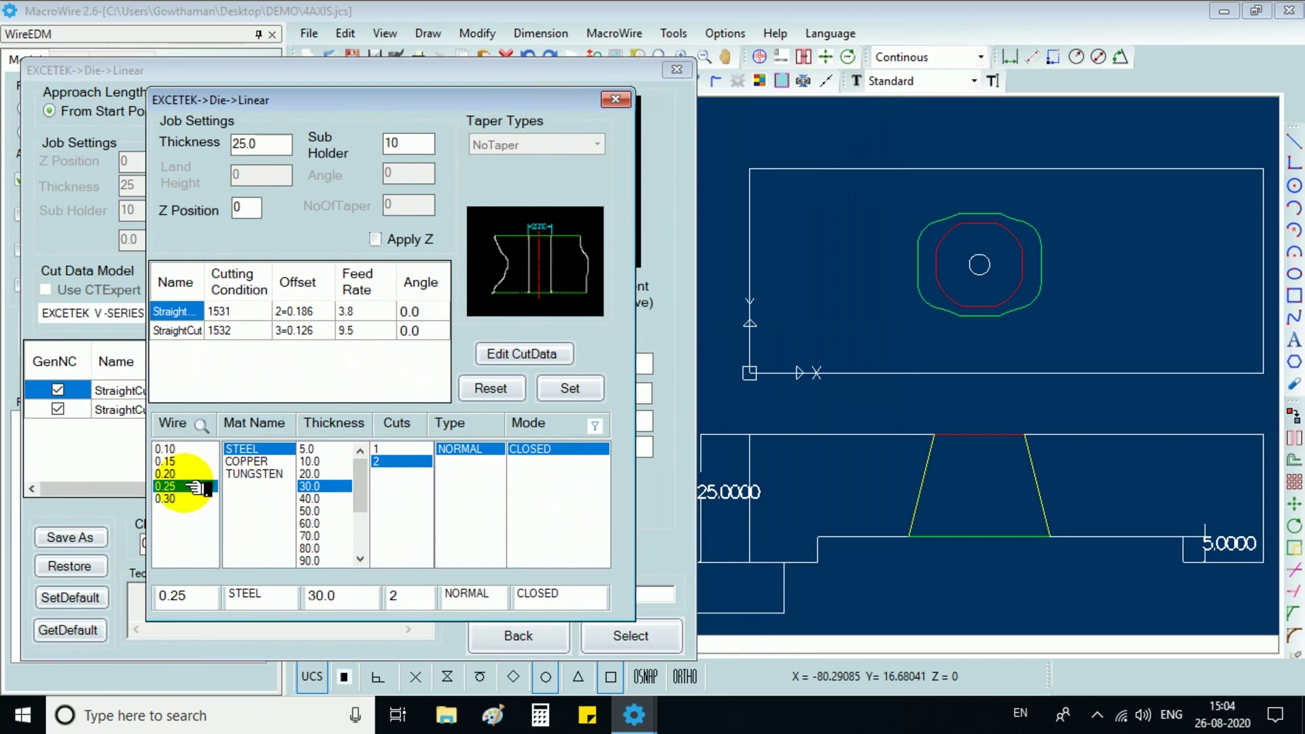
left_click(196, 487)
left_click(248, 449)
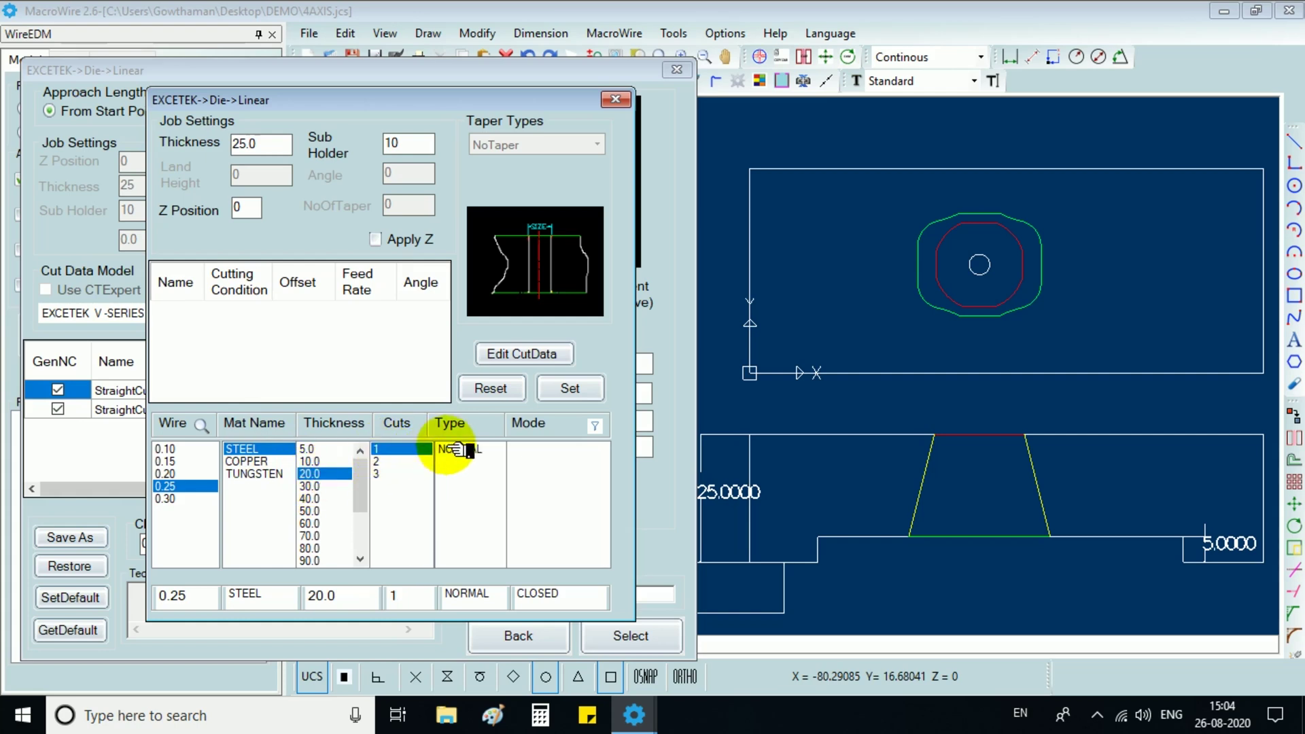
left_click(467, 450)
left_click(530, 450)
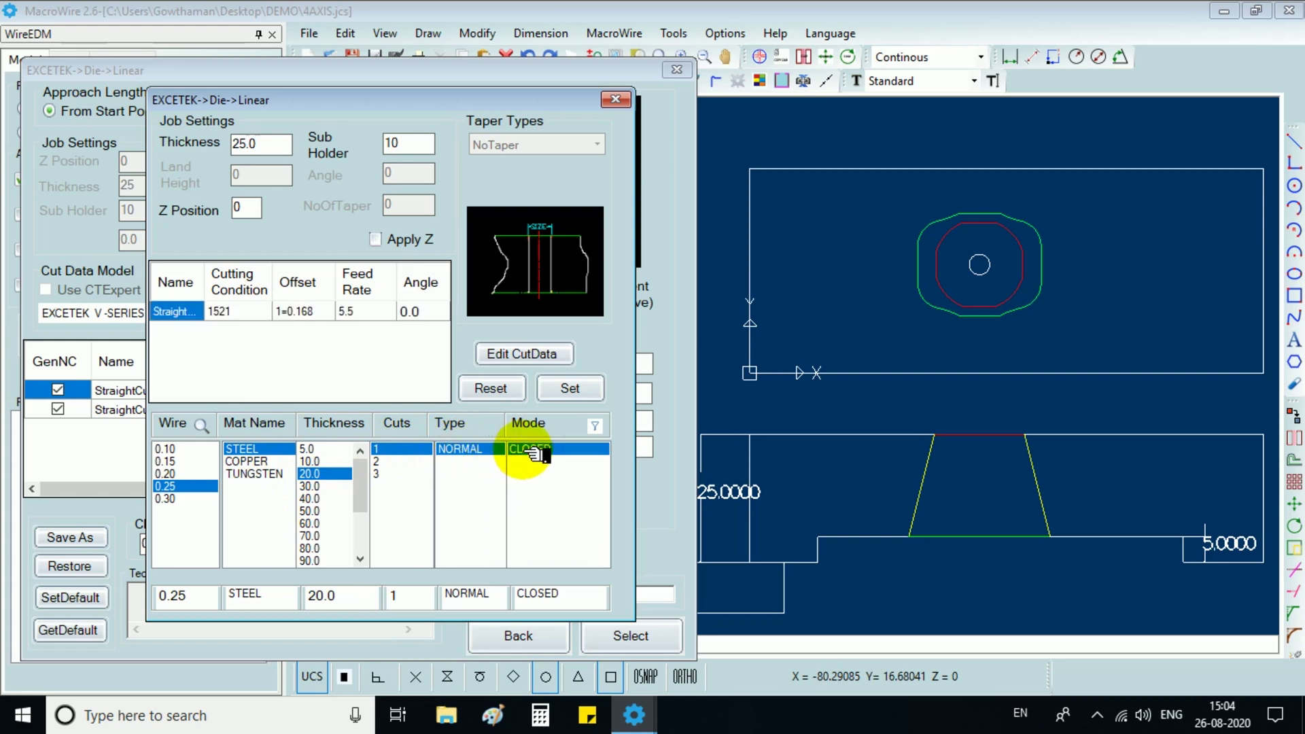
left_click(576, 390)
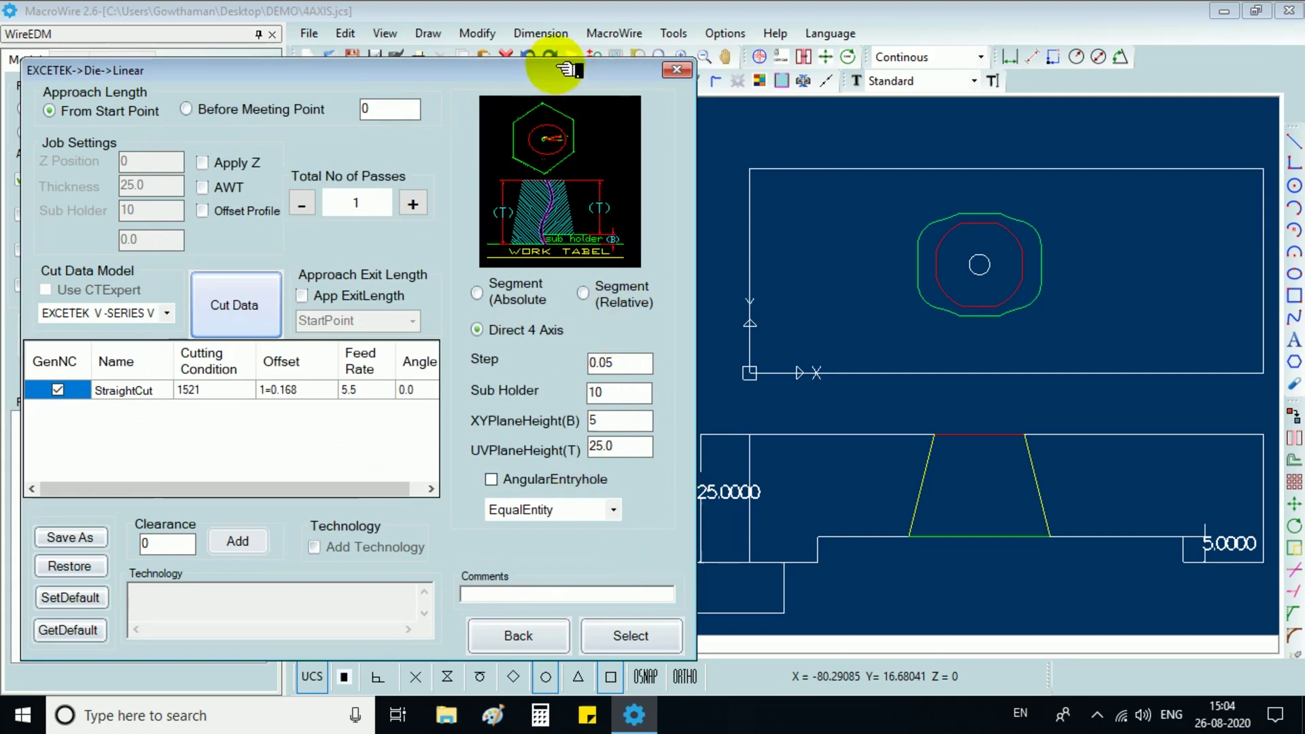
- Give the Linear taper sub holder 10, XY plane height 5 and UV plane height 25
left_click_drag(569, 67, 467, 69)
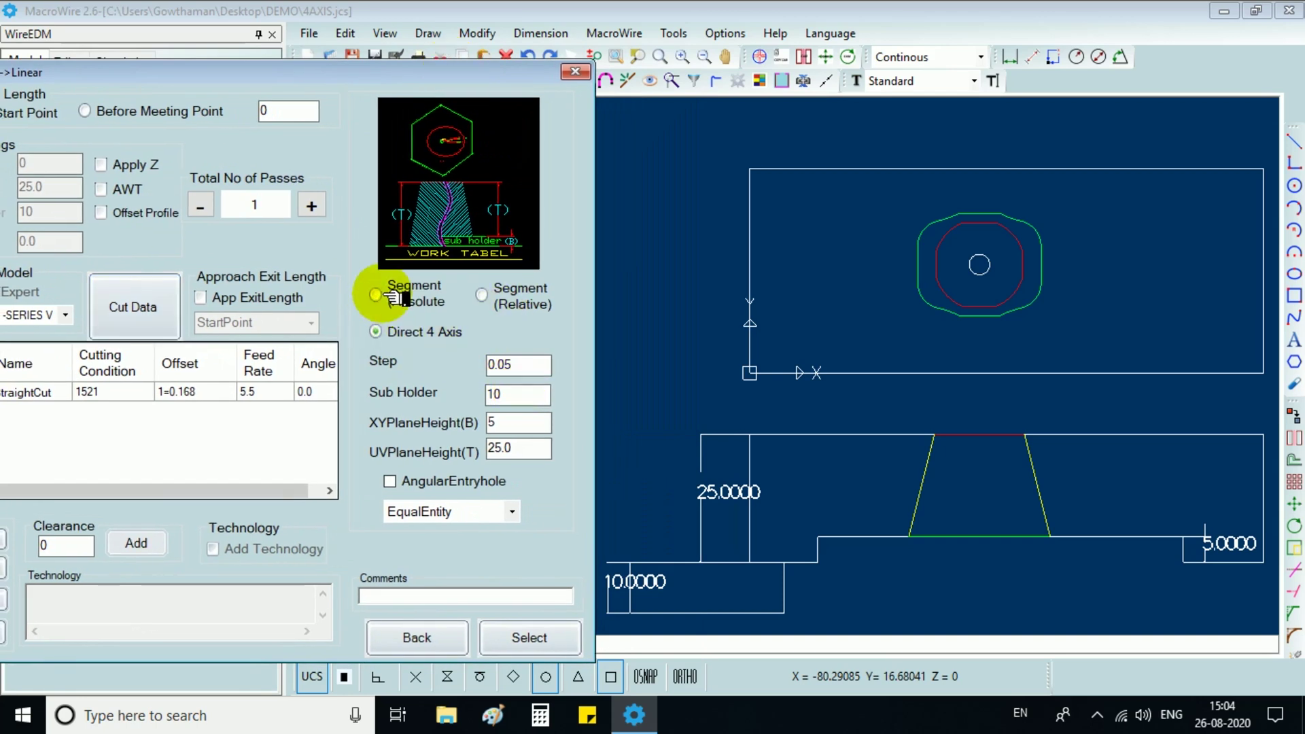
double_click(518, 400)
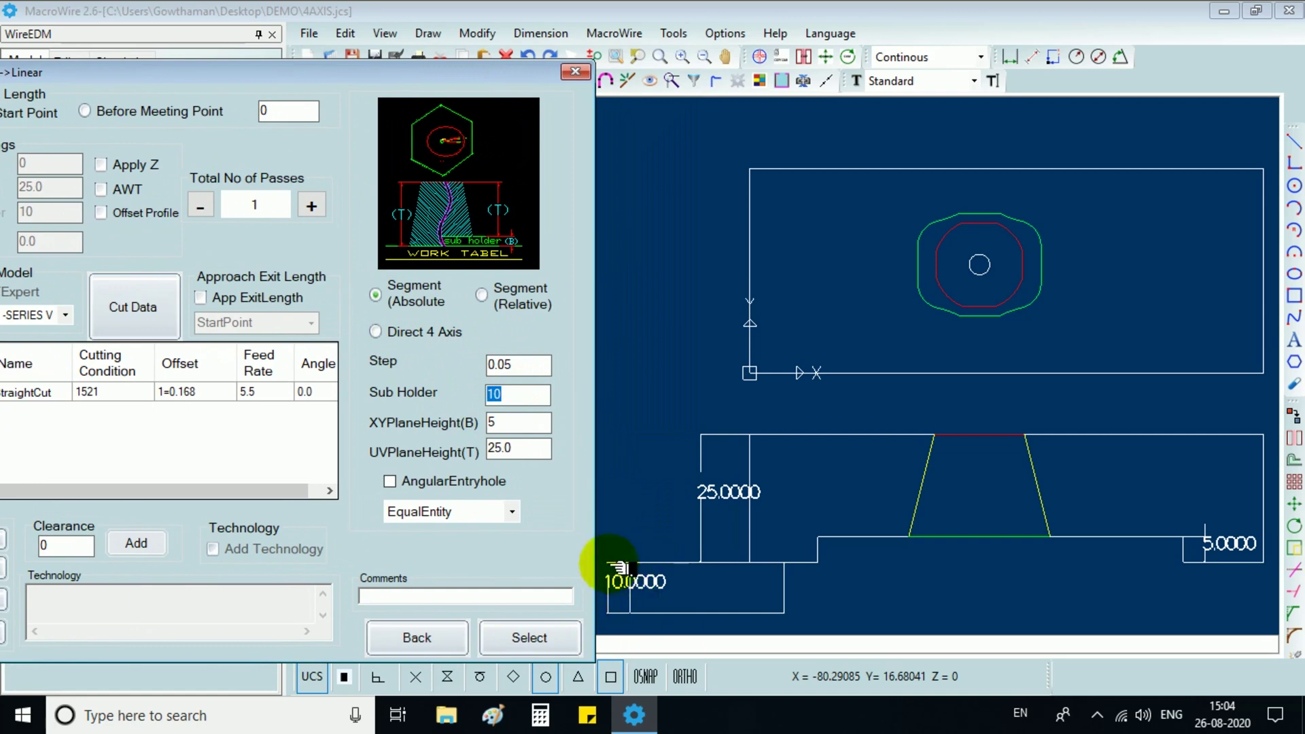
double_click(520, 424)
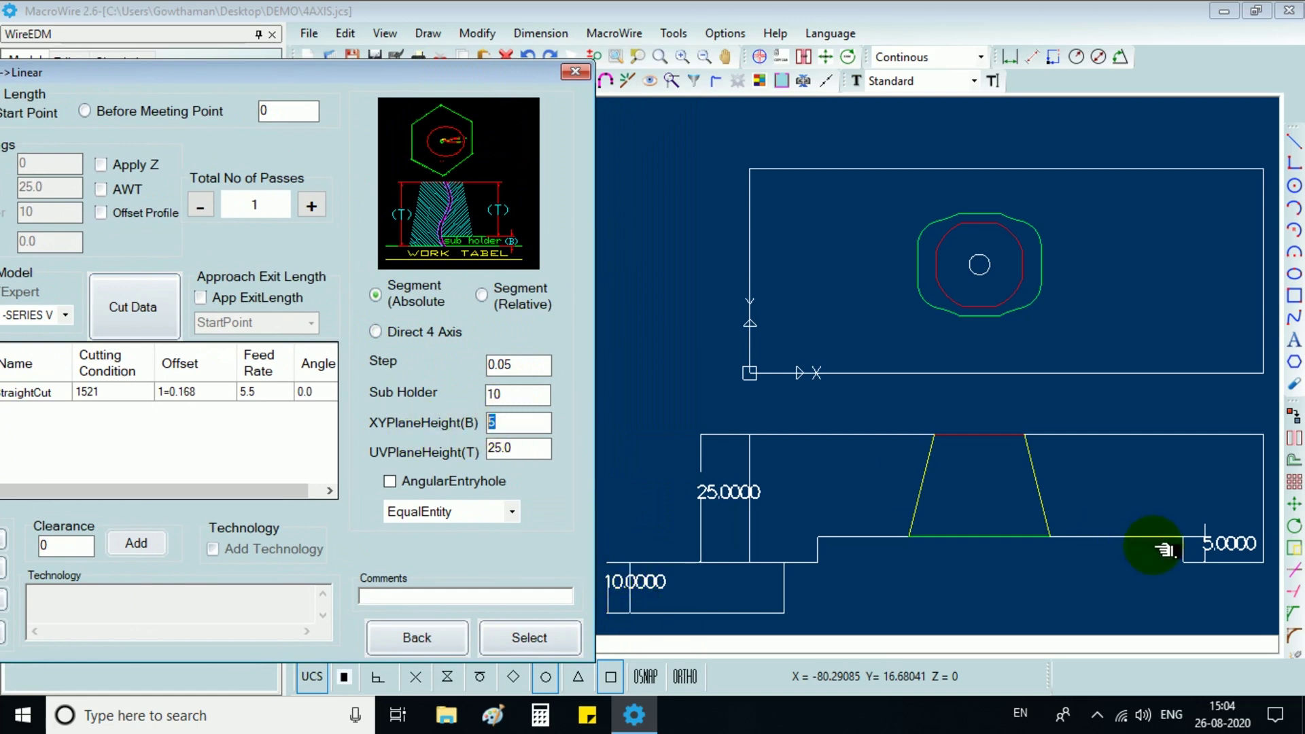
double_click(530, 451)
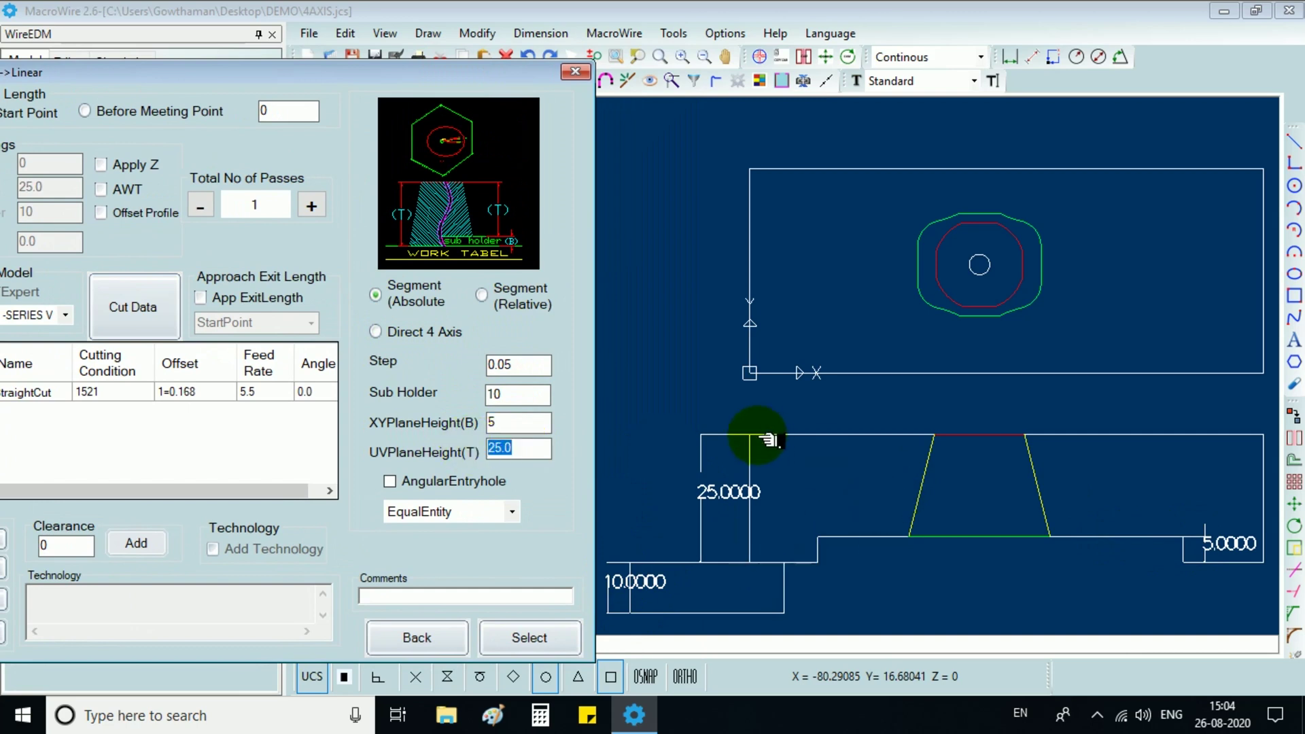
- Accept the taper settings and pick the small circle entry hole, green bottom and red top contours
left_click(529, 636)
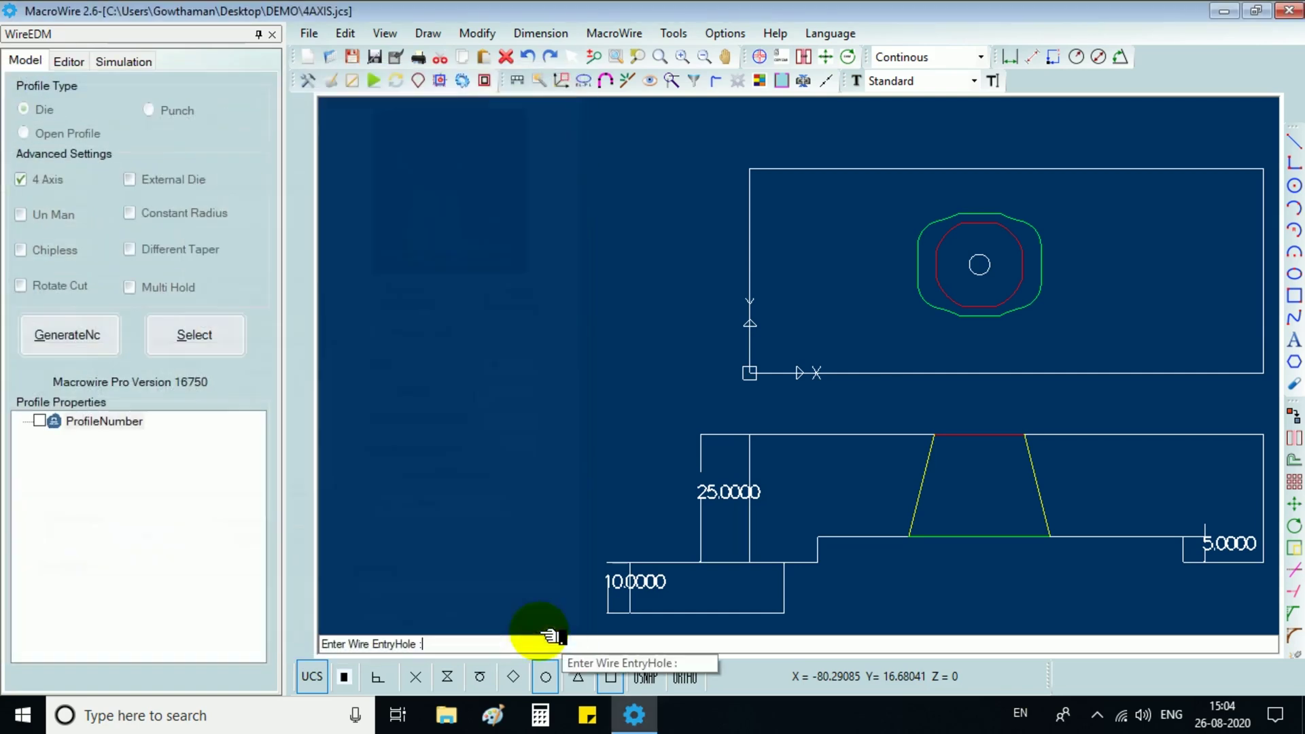
left_click(978, 264)
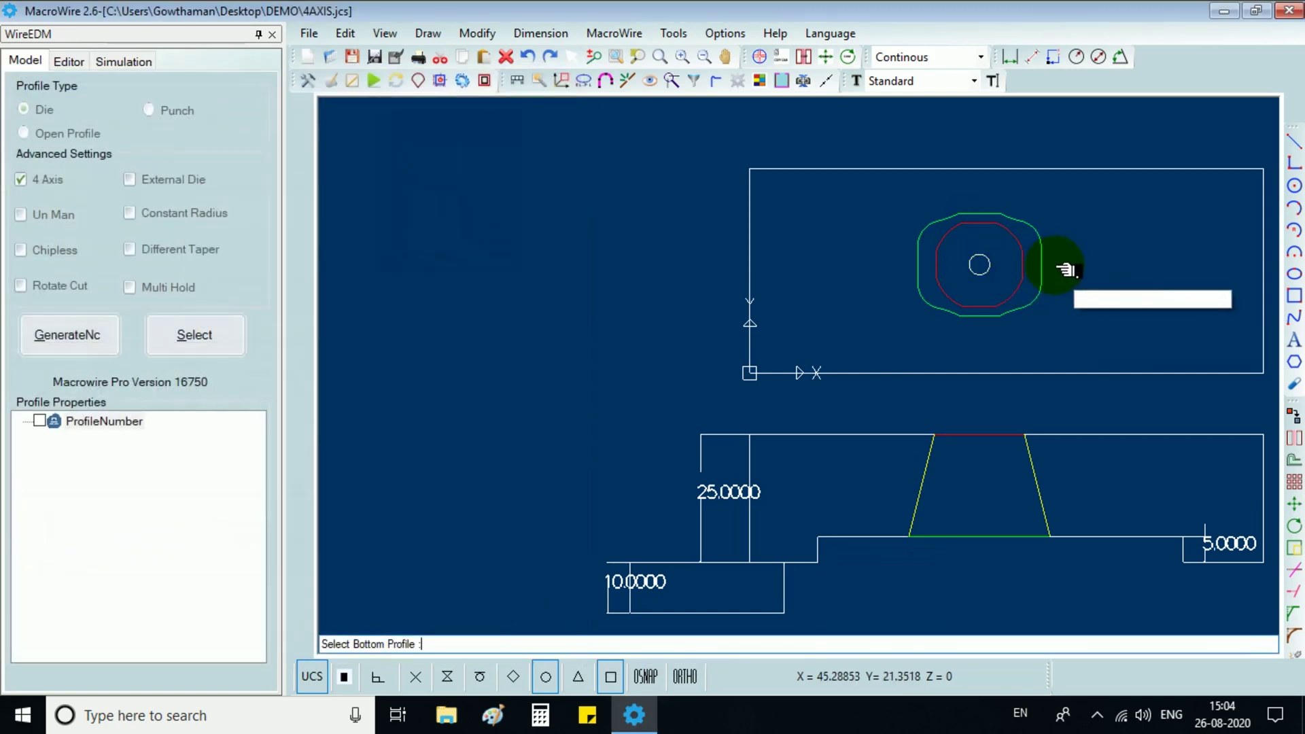
left_click(1038, 269)
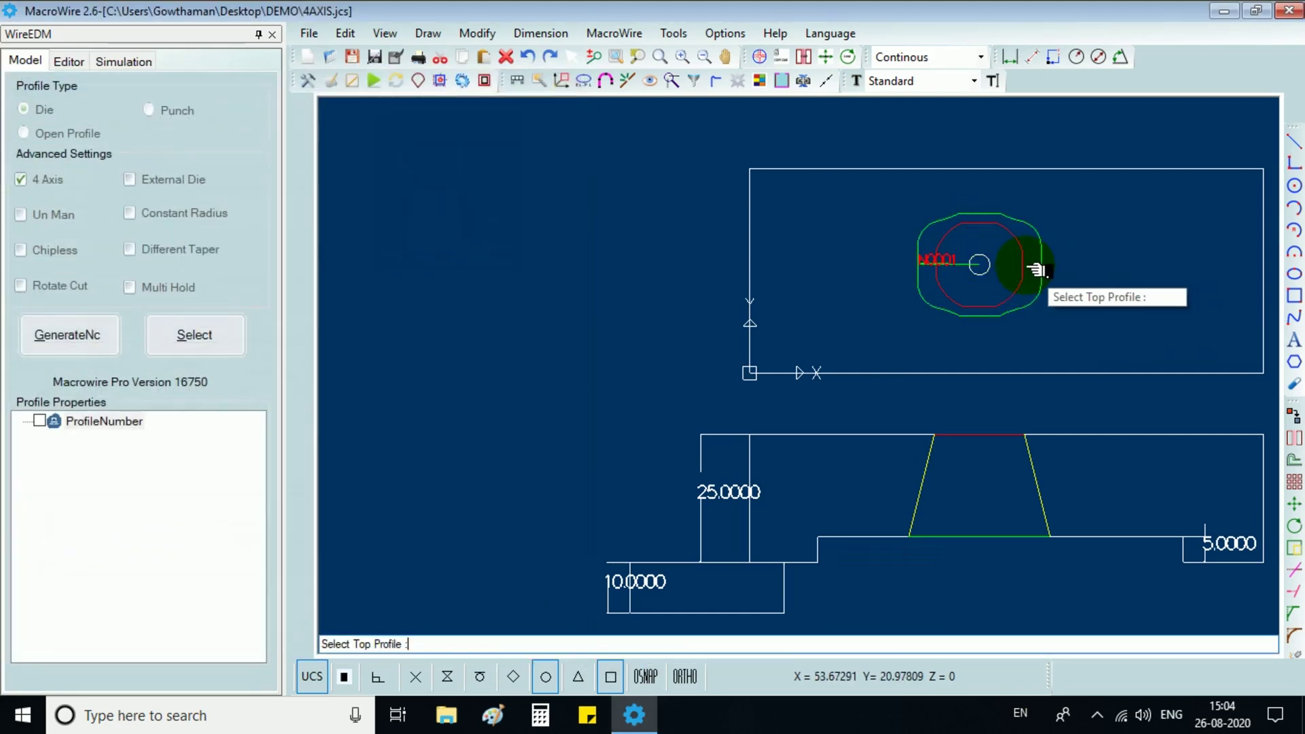
left_click(1034, 270)
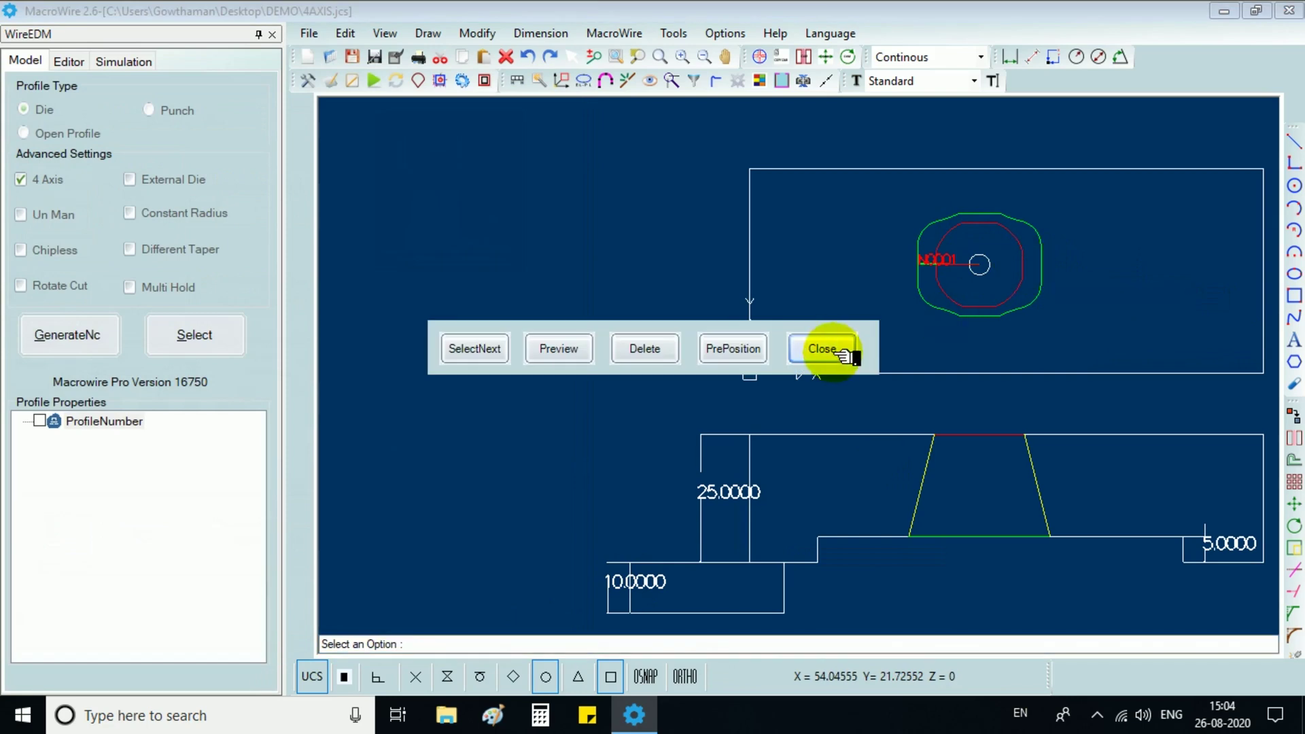
left_click(824, 349)
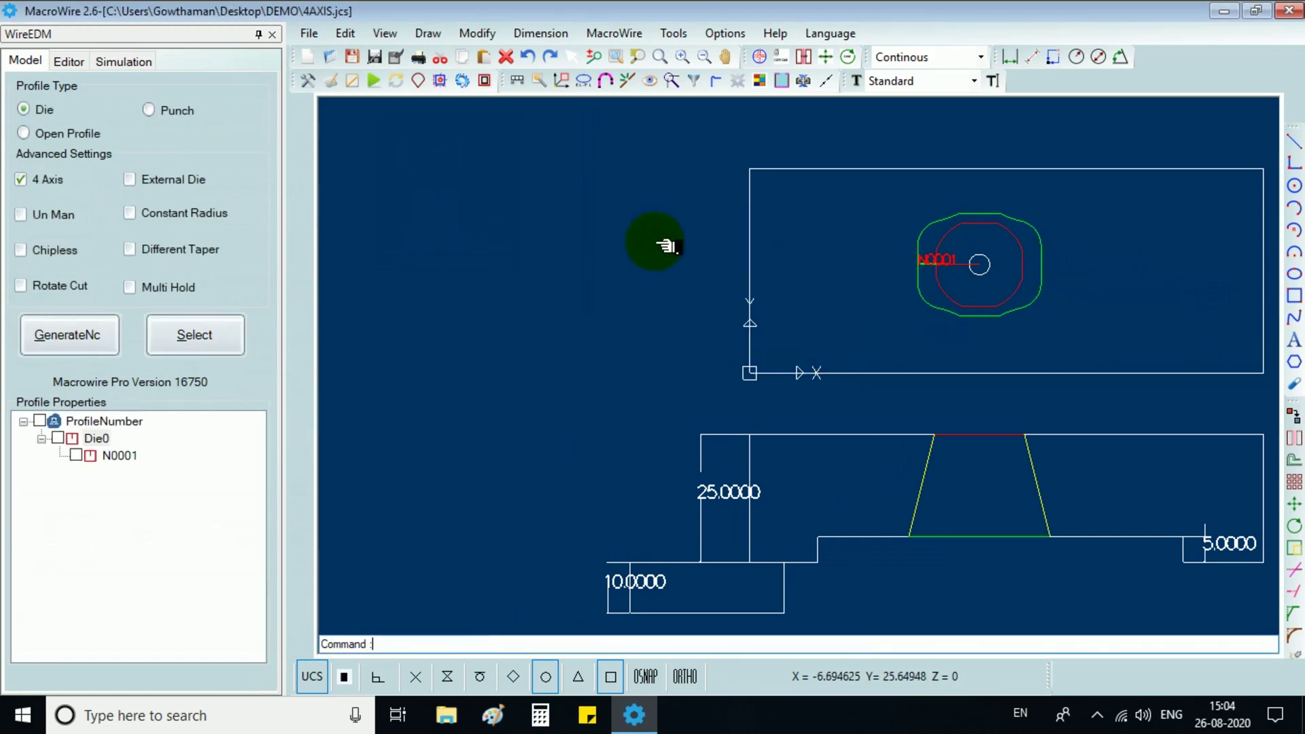
- Generate NC program O70647 as C:\NC\O70647.NC, review it, and return to the Model view
left_click(80, 329)
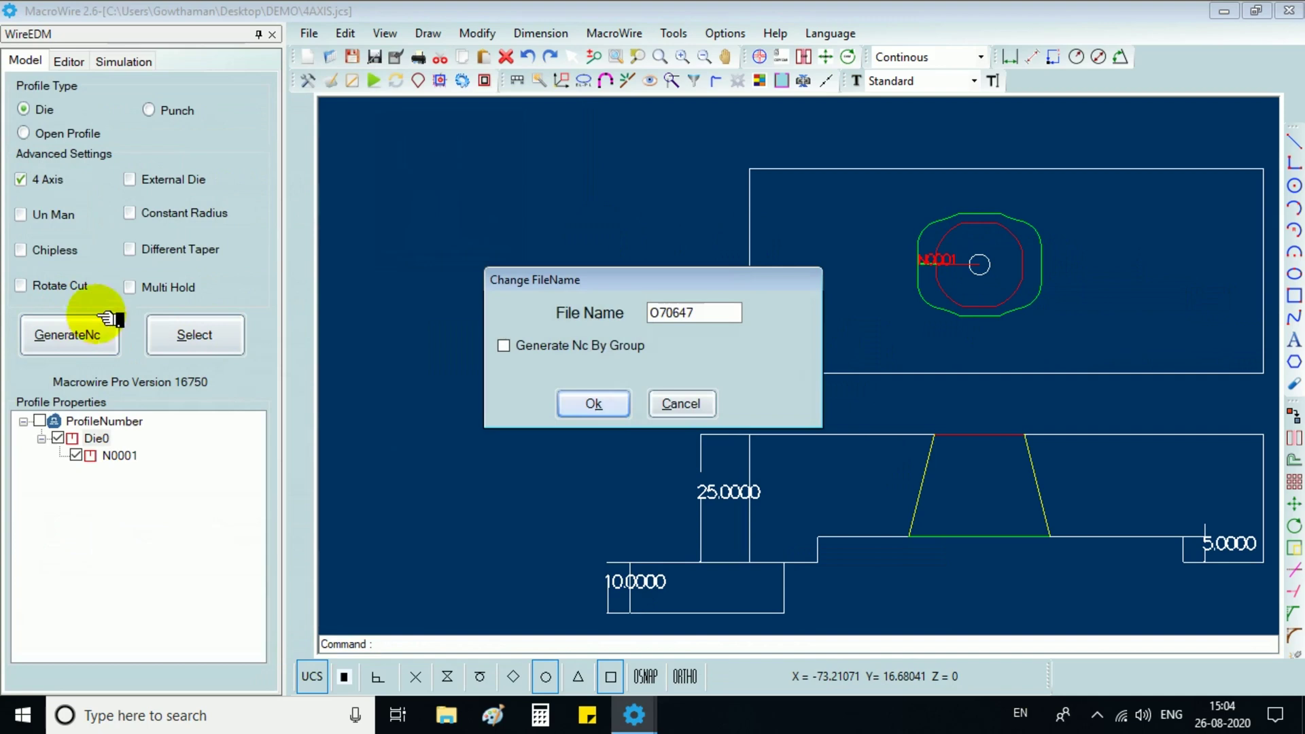
left_click(595, 405)
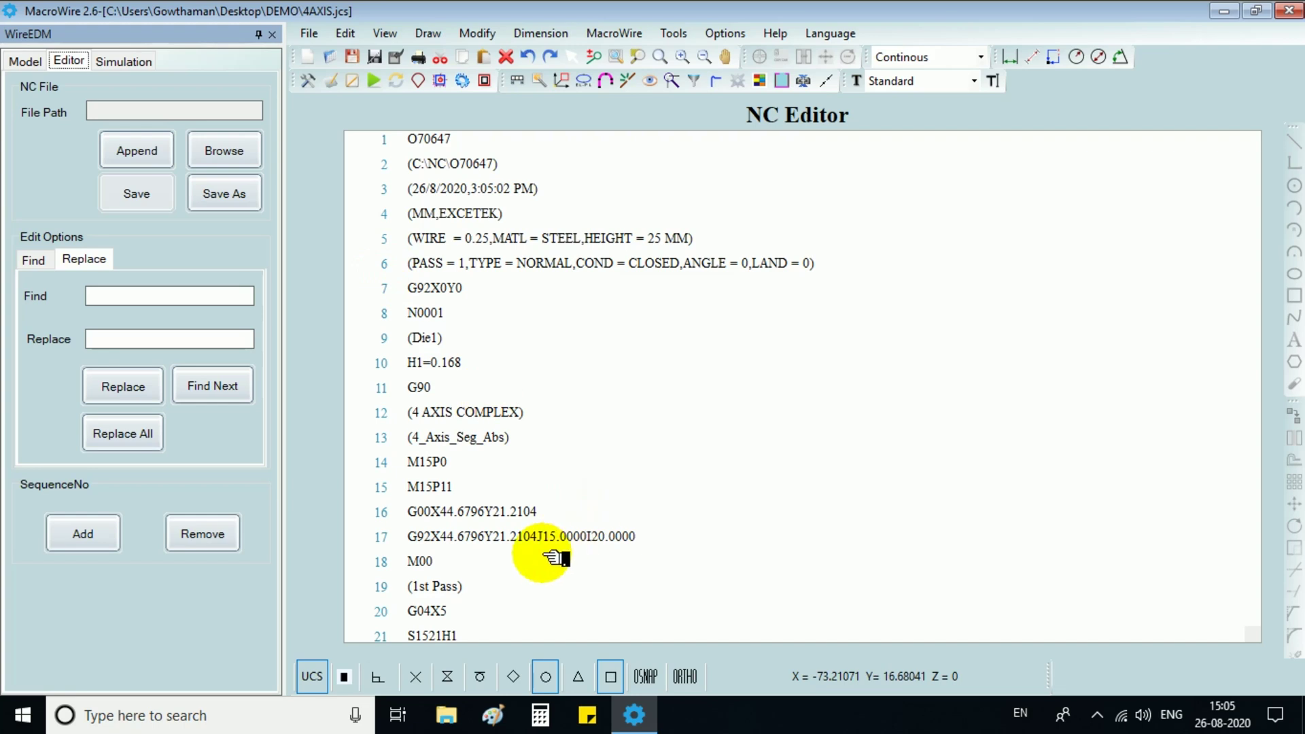
left_click_drag(542, 537, 631, 537)
left_click(41, 74)
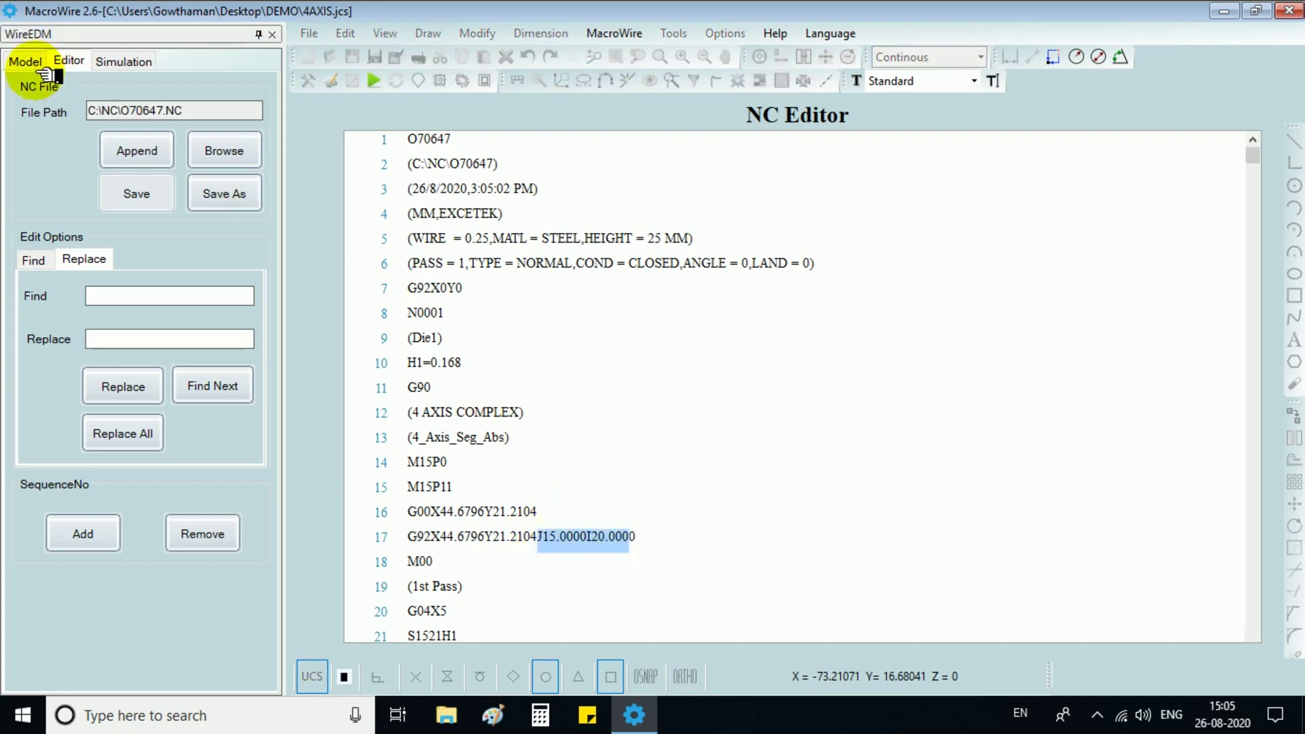
left_click(30, 62)
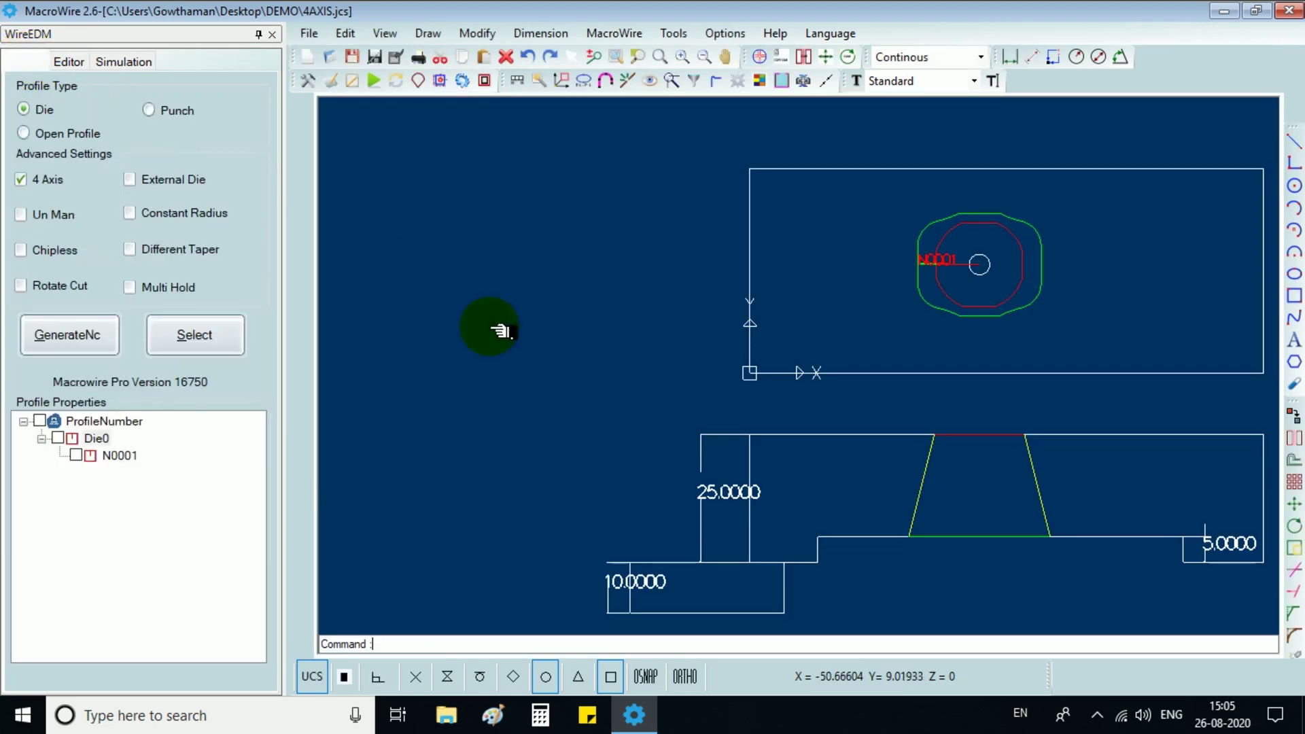
- Add a 15.0000 linear dimension at the side-view step corner
left_click(541, 34)
left_click(563, 56)
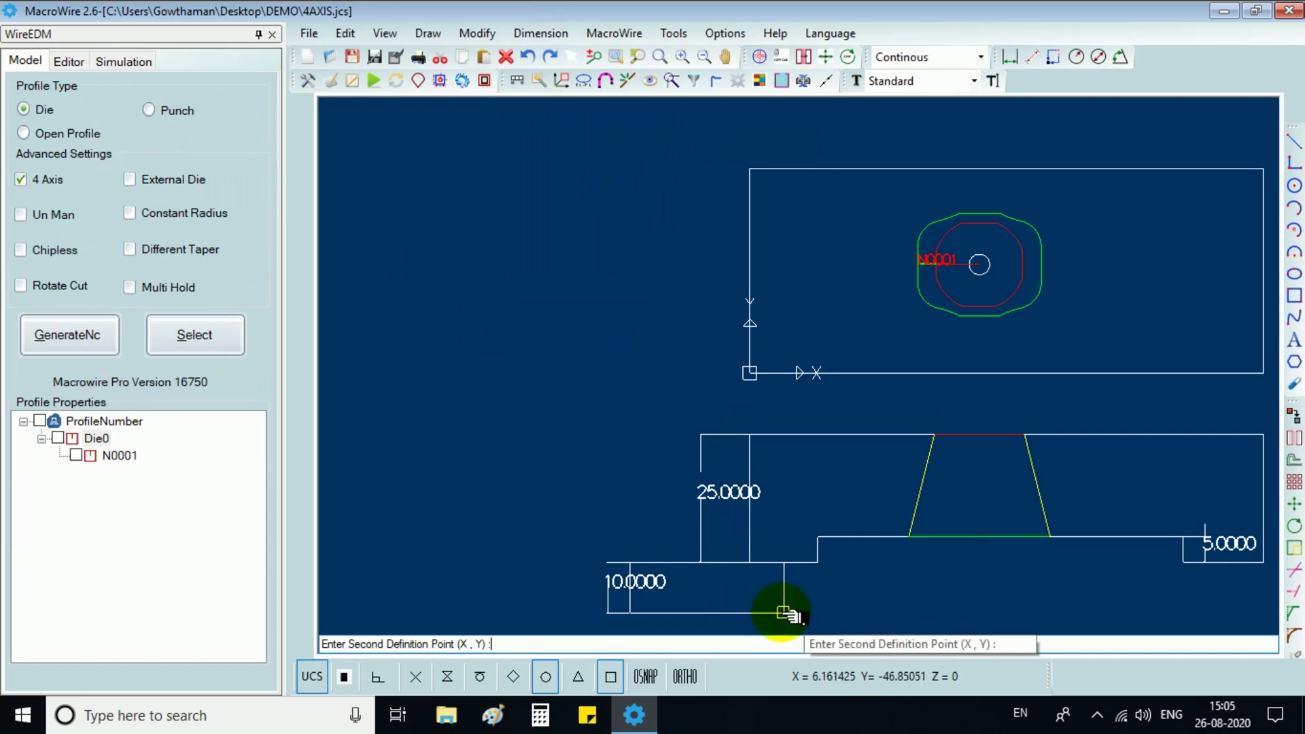
left_click(818, 537)
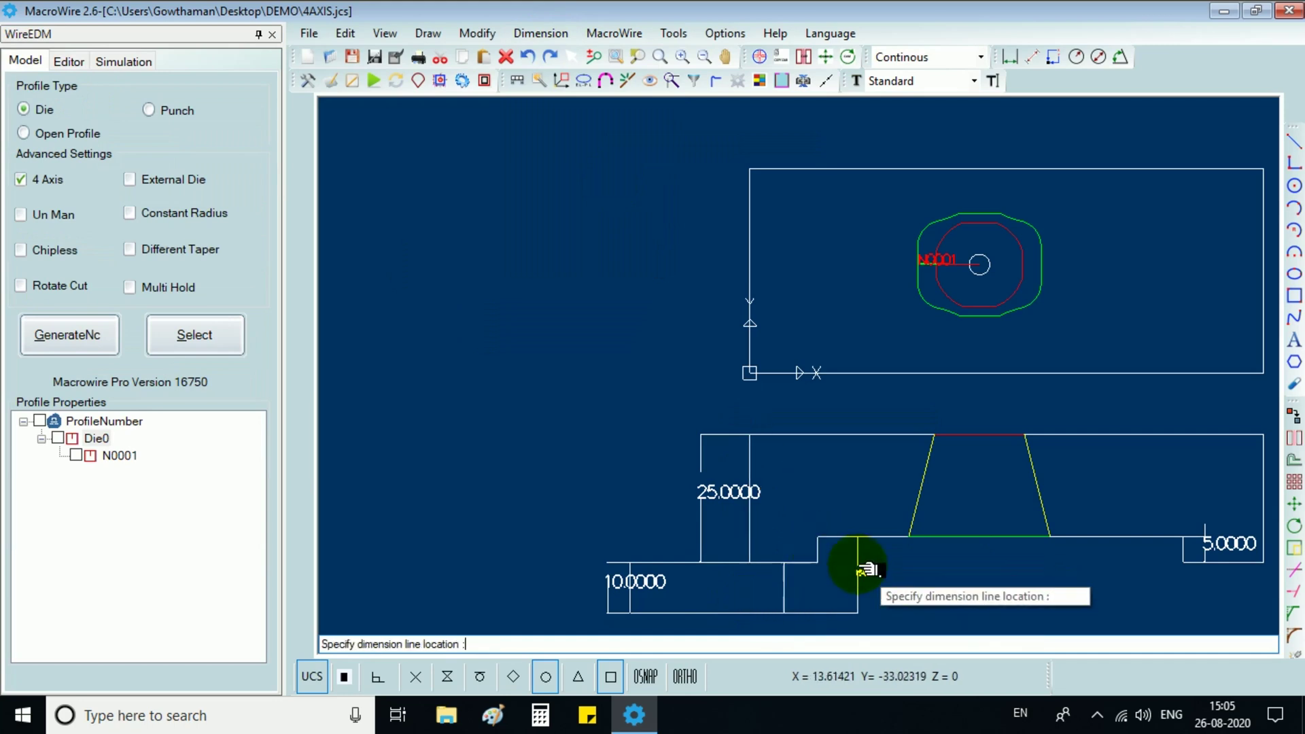
left_click(860, 568)
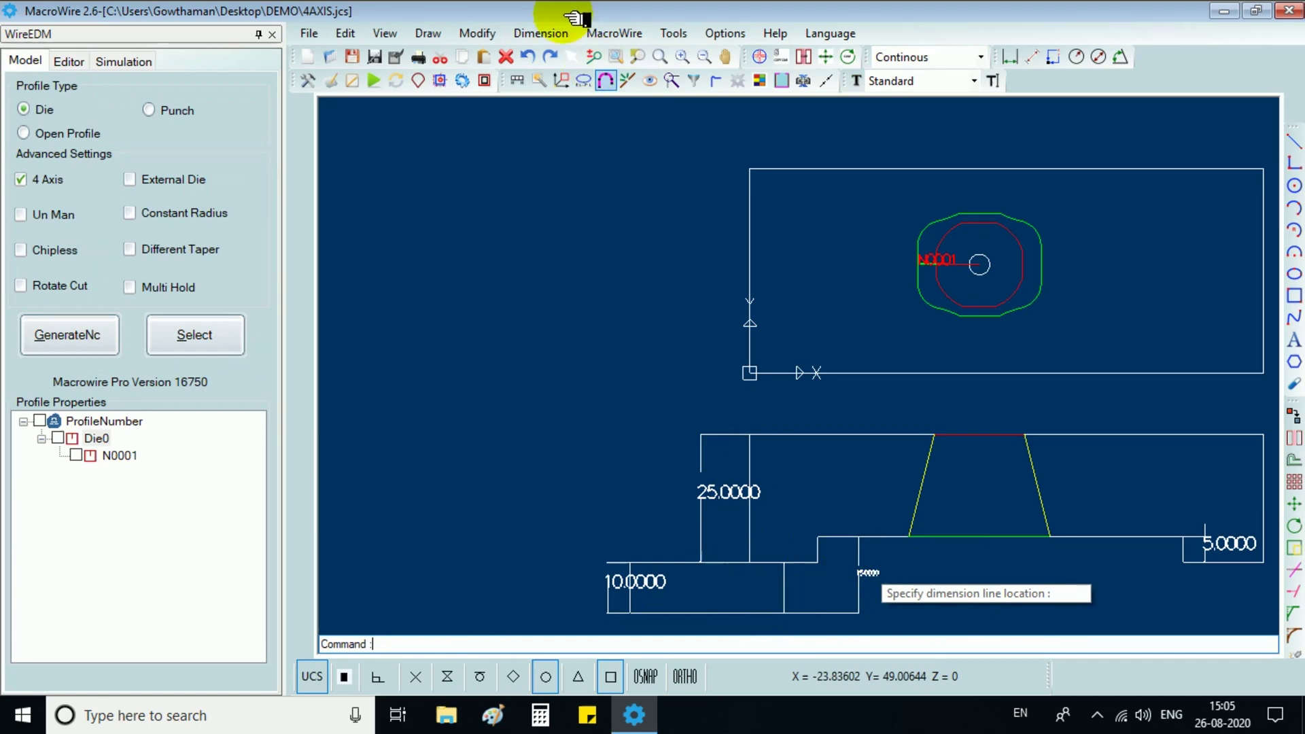
- Apply the dimension style with Update Existing so current dimensions are restyled
left_click(540, 33)
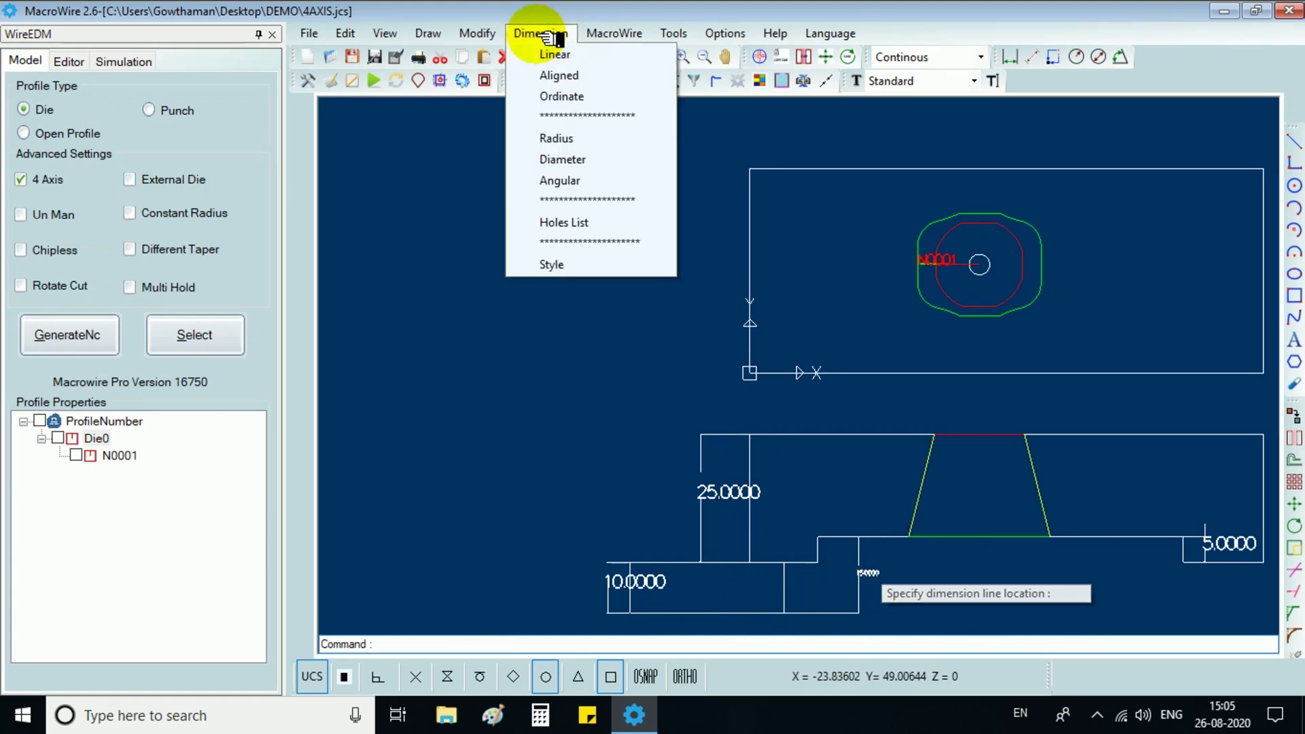
left_click(552, 265)
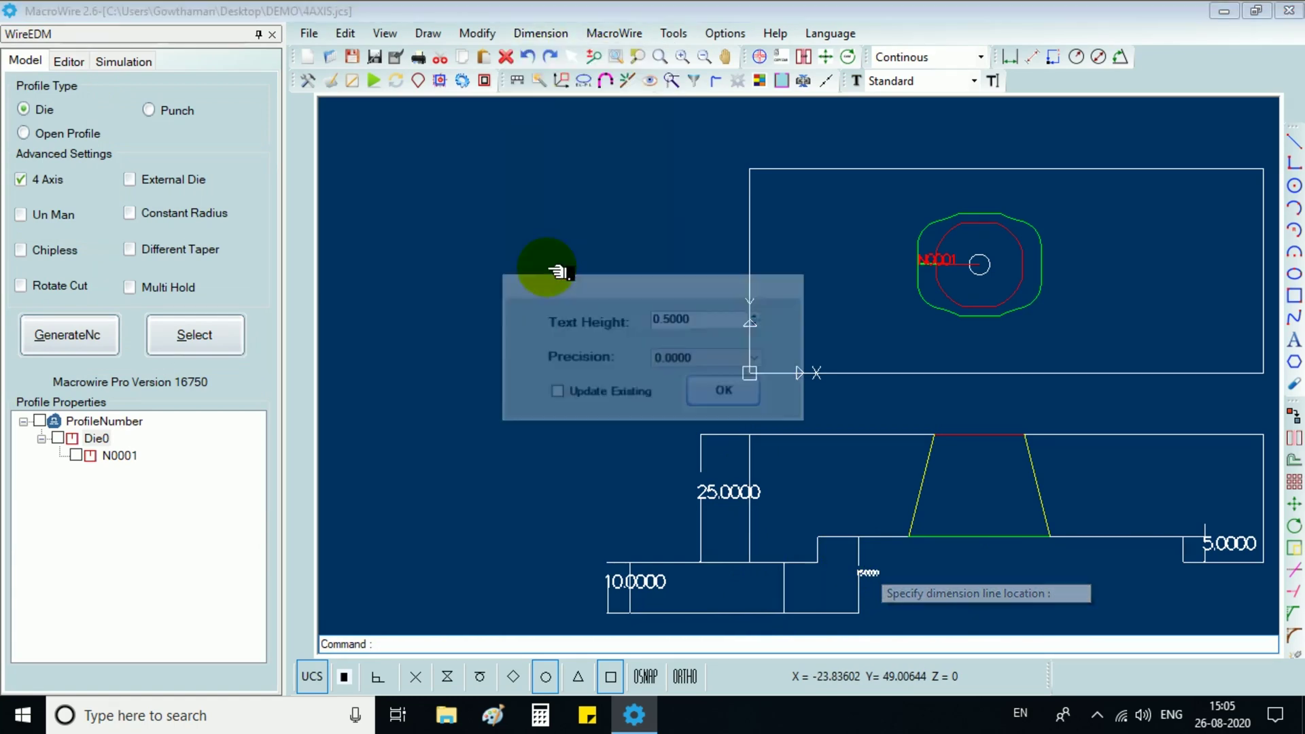
left_click(554, 393)
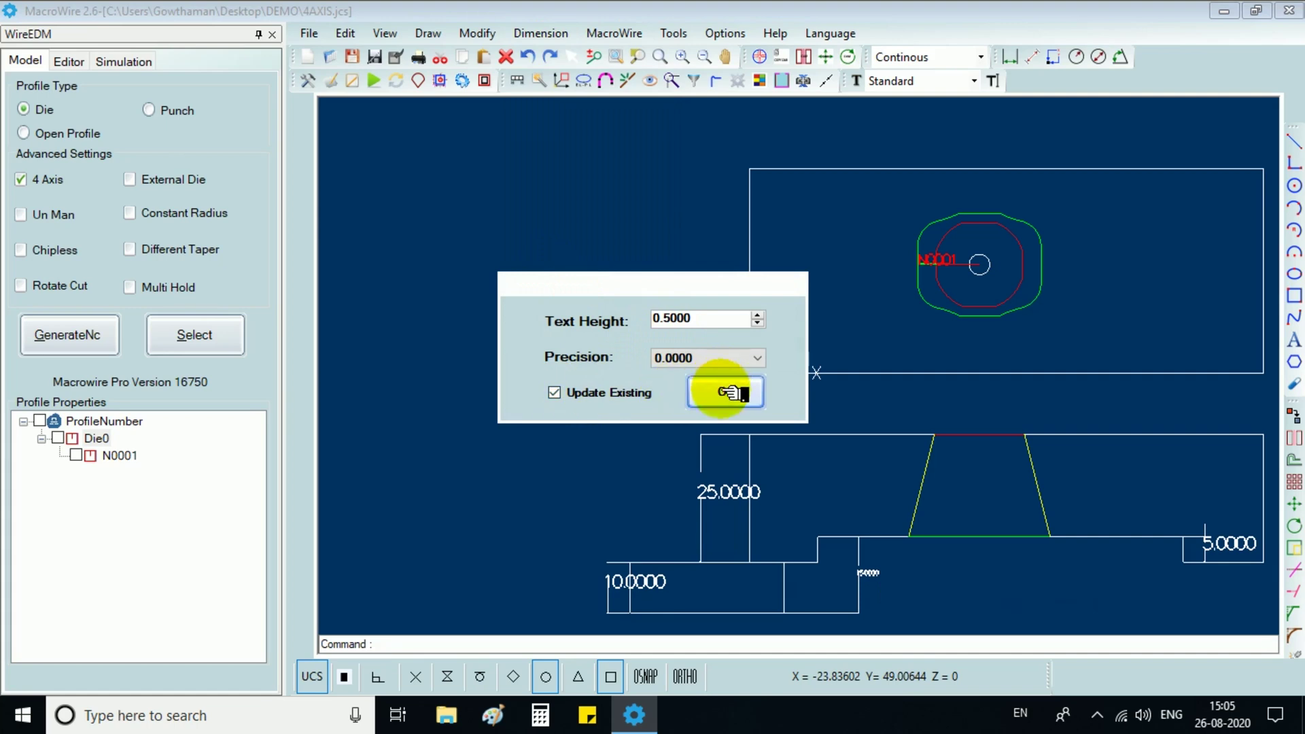
left_click(726, 392)
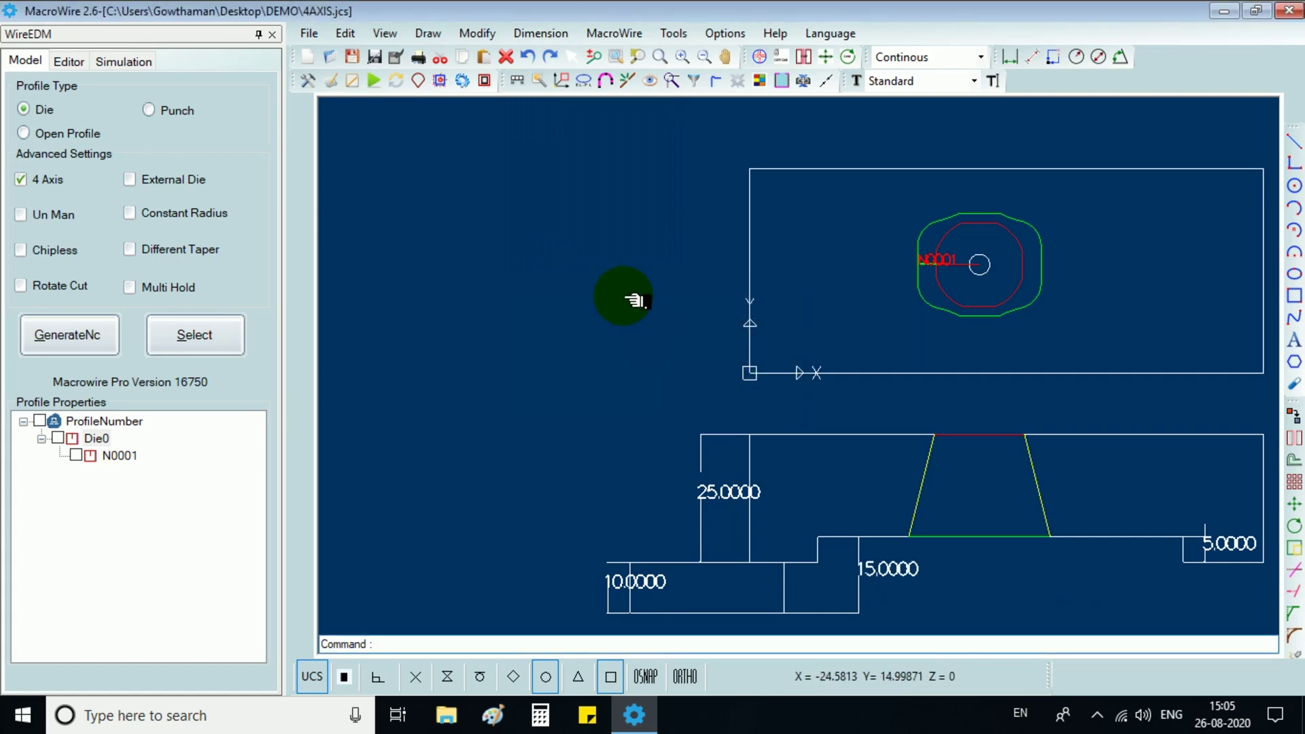
- Add a 20.0000 linear dimension beside the taper, then view O70647 in the NC Editor
left_click(562, 38)
left_click(567, 58)
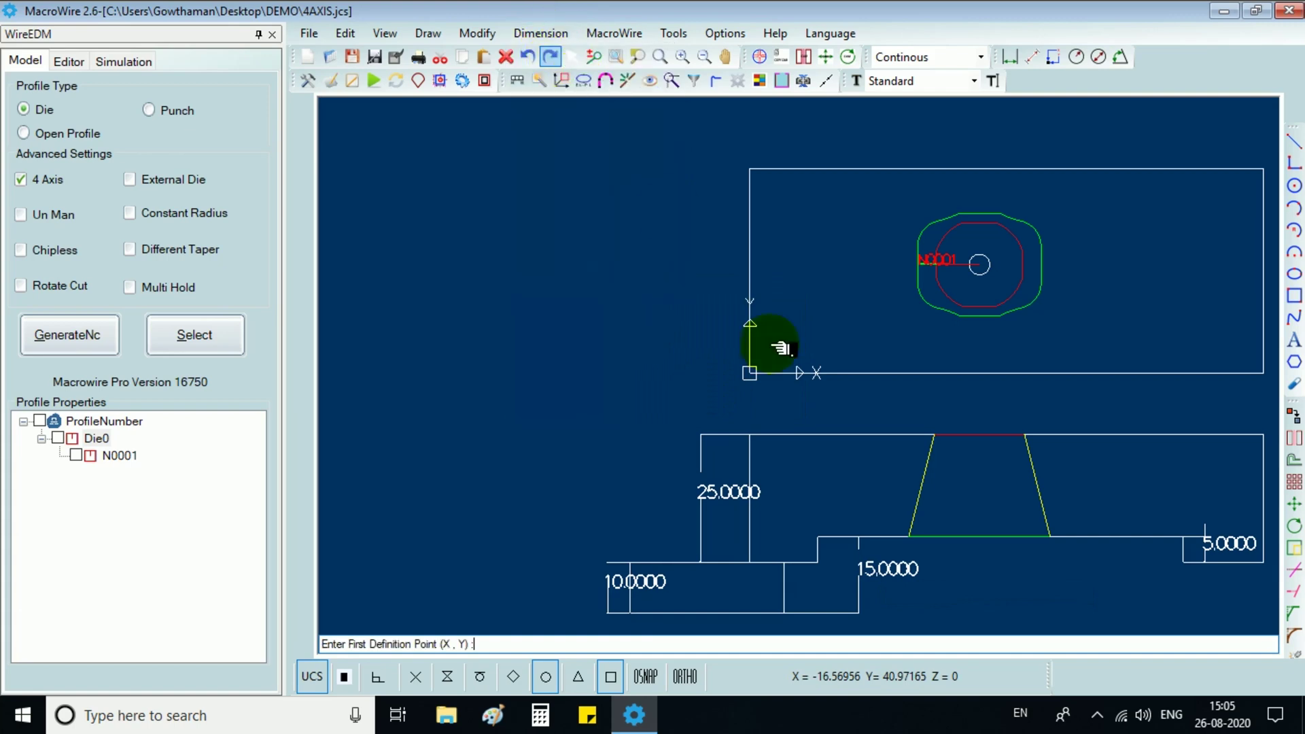
left_click(817, 536)
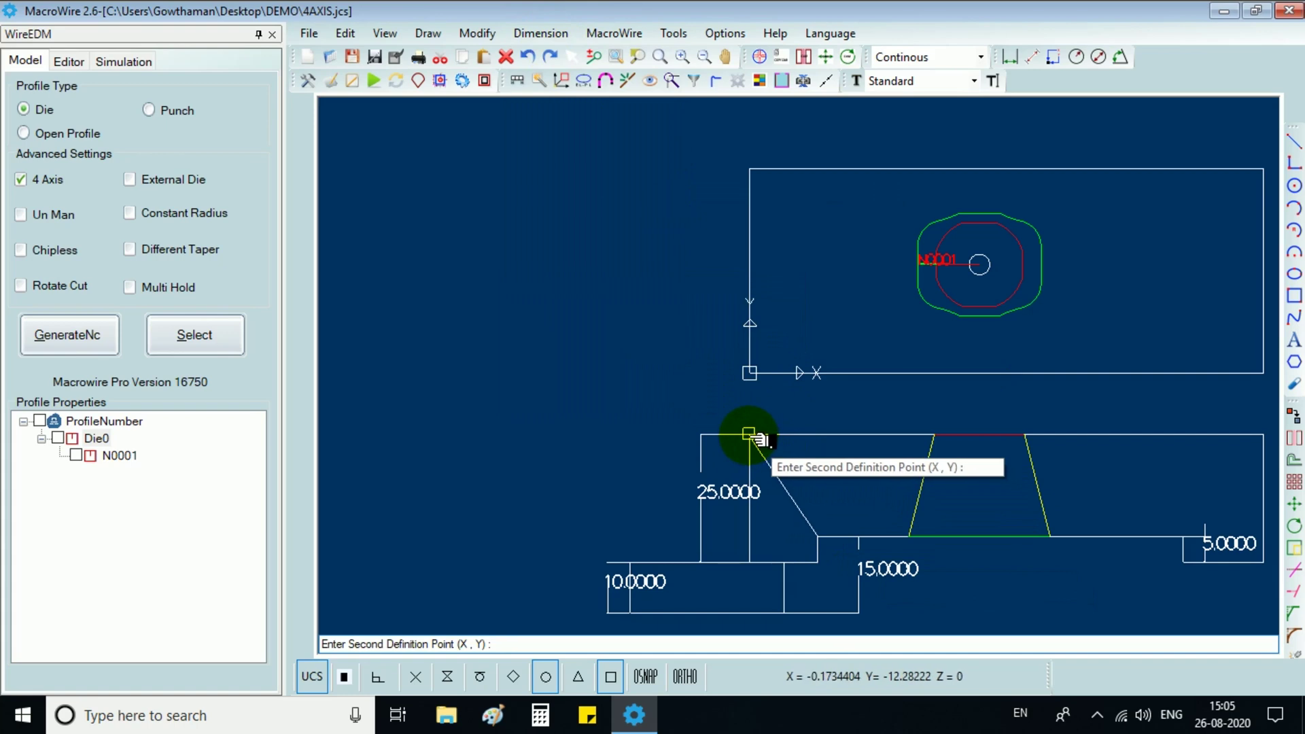
left_click(749, 433)
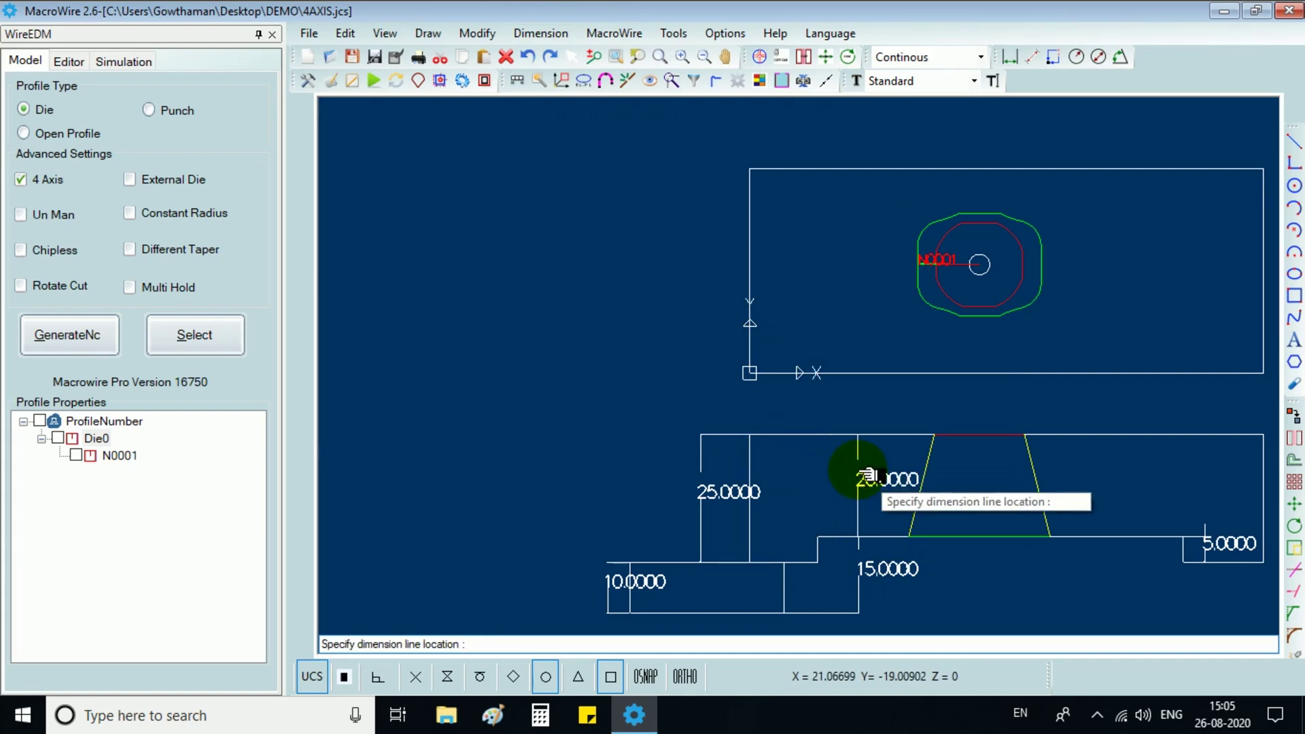
left_click(864, 475)
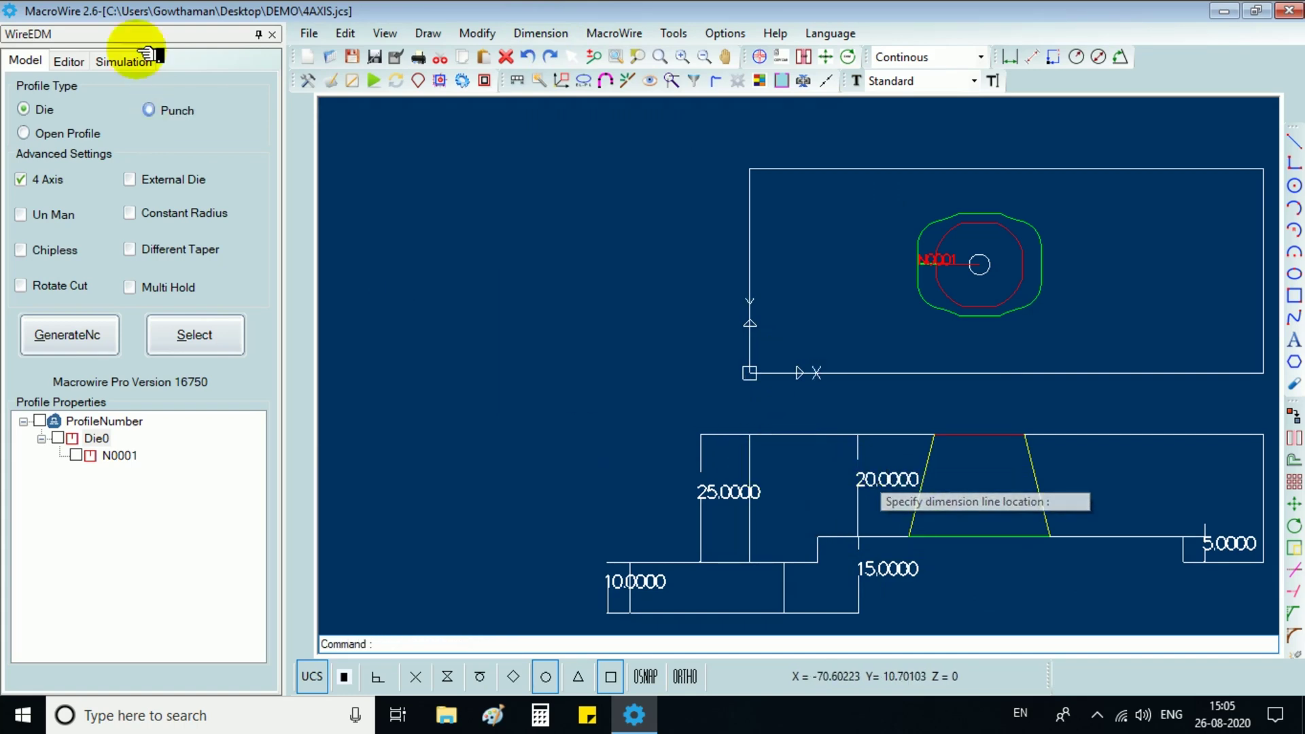
left_click(70, 60)
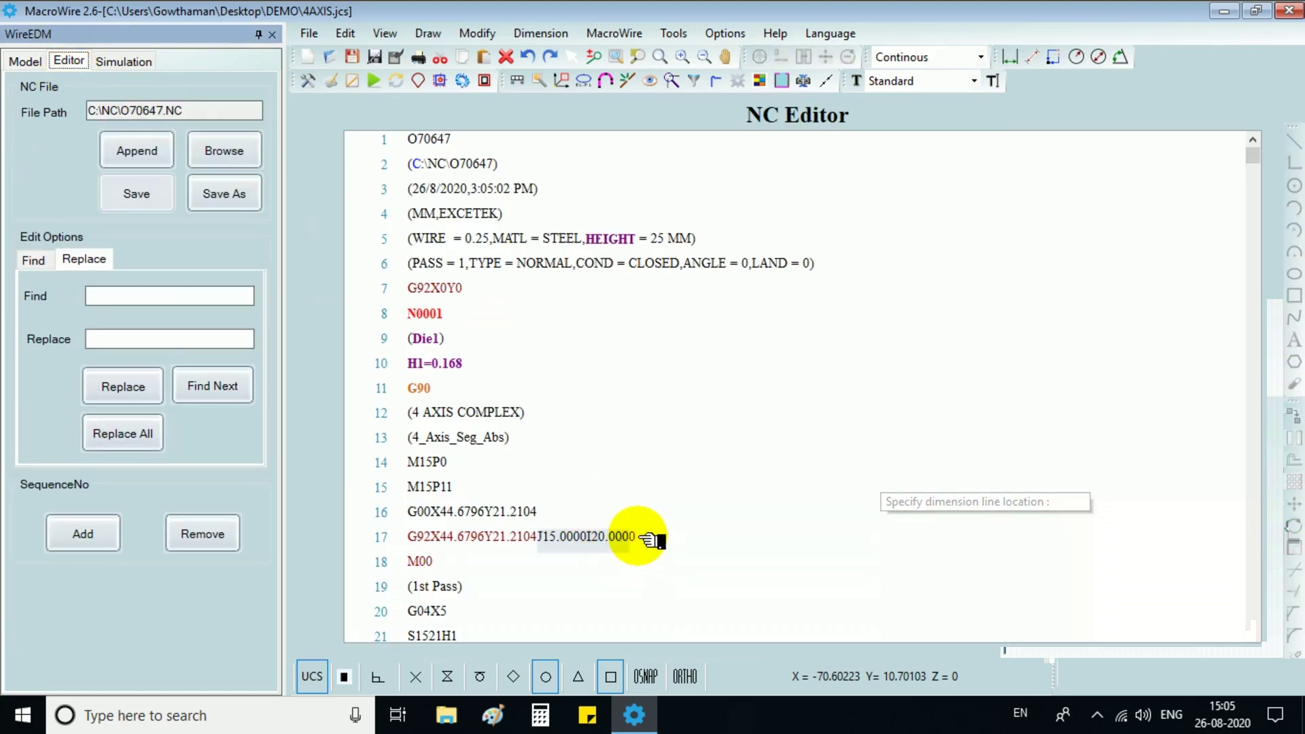
left_click(603, 544)
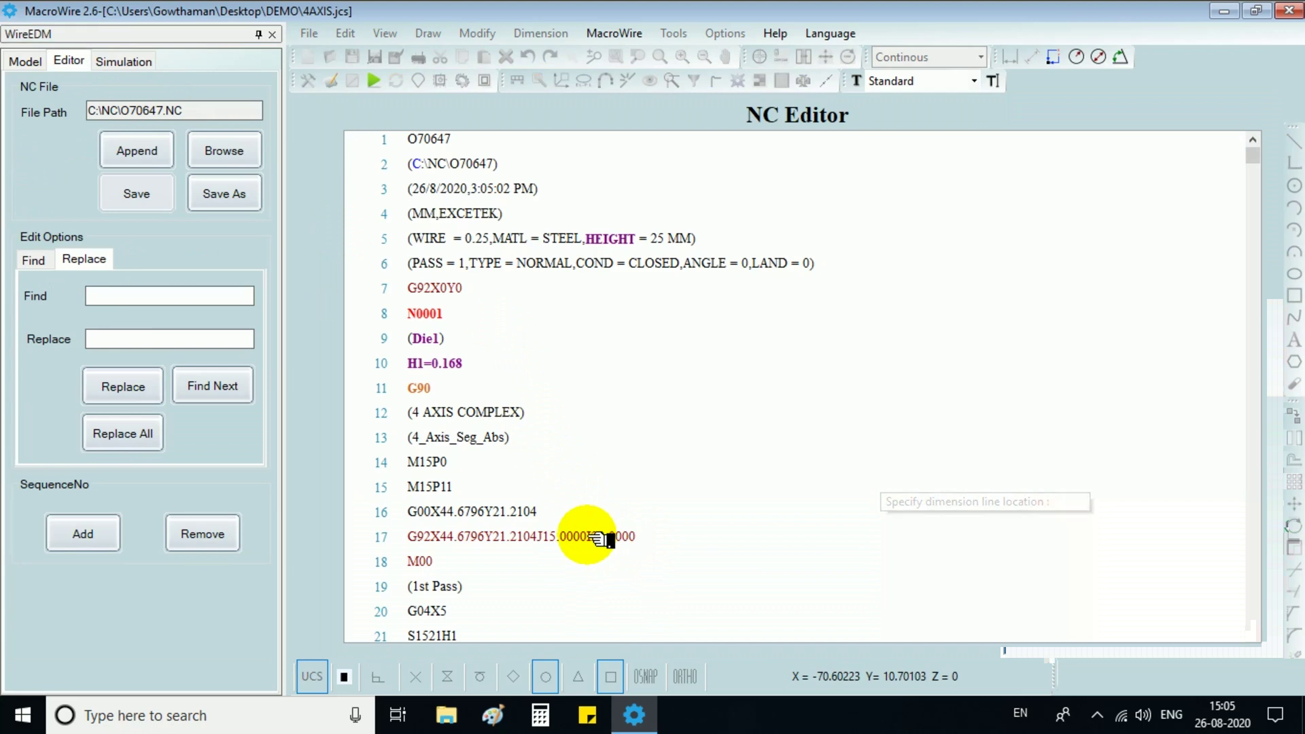
left_click_drag(588, 539, 540, 539)
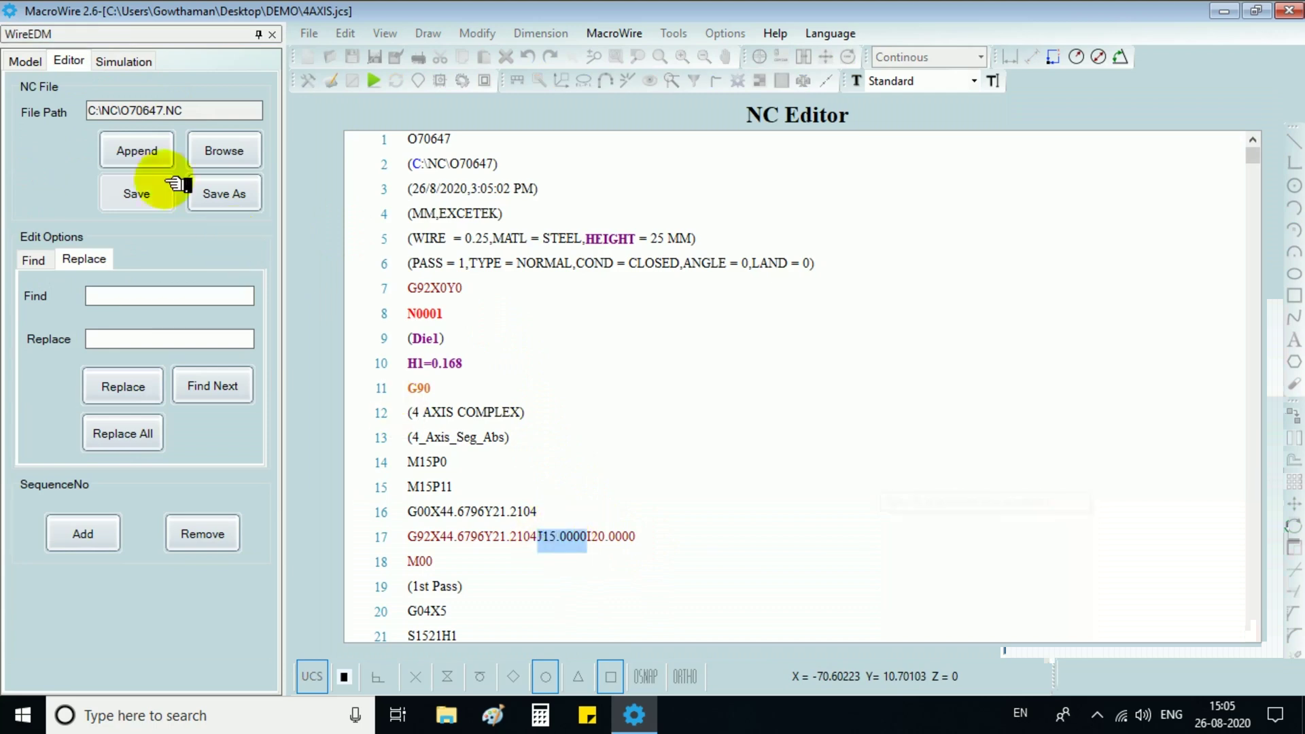
left_click(26, 63)
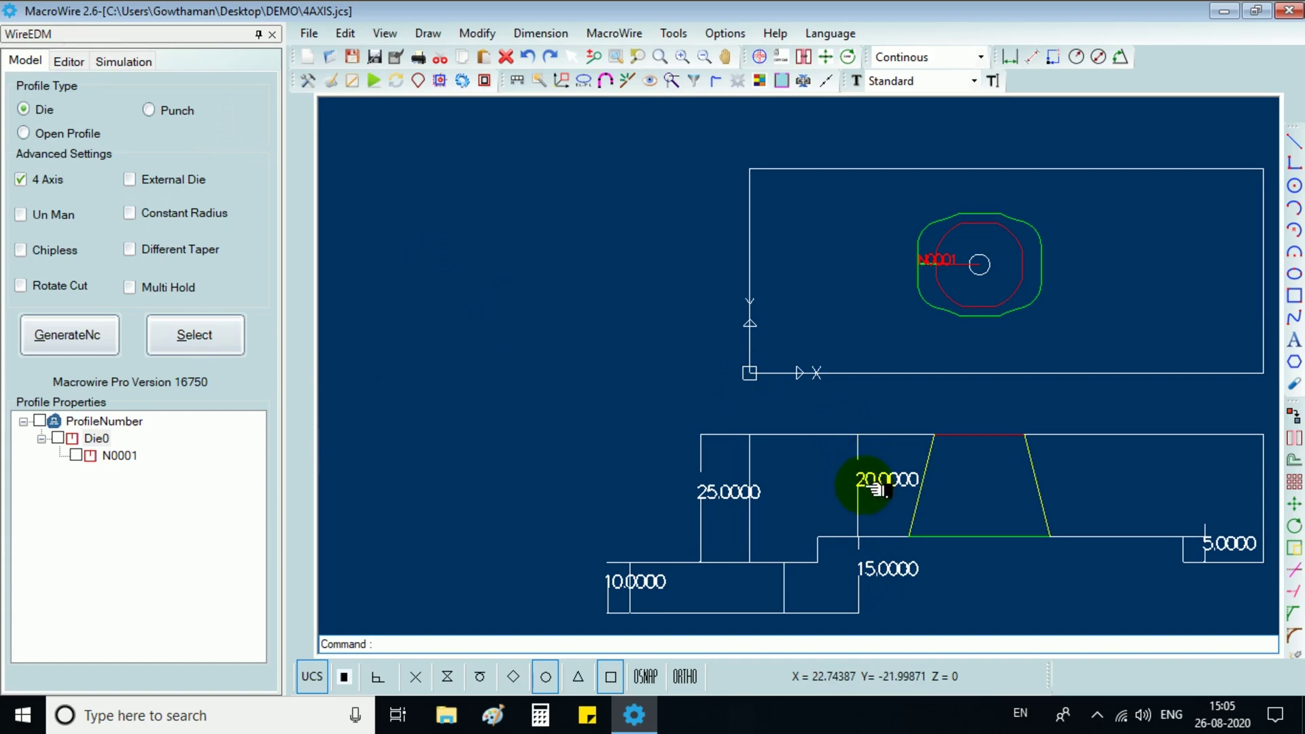
left_click(70, 60)
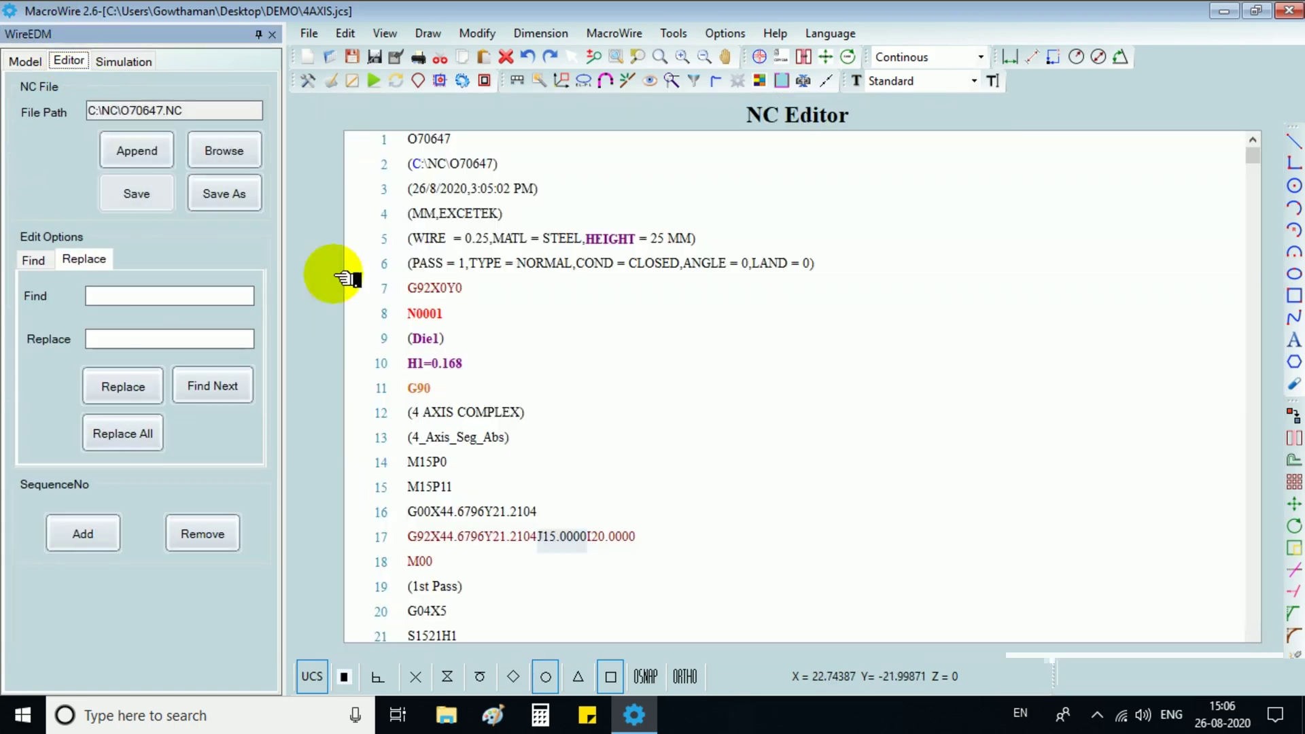
left_click(598, 539)
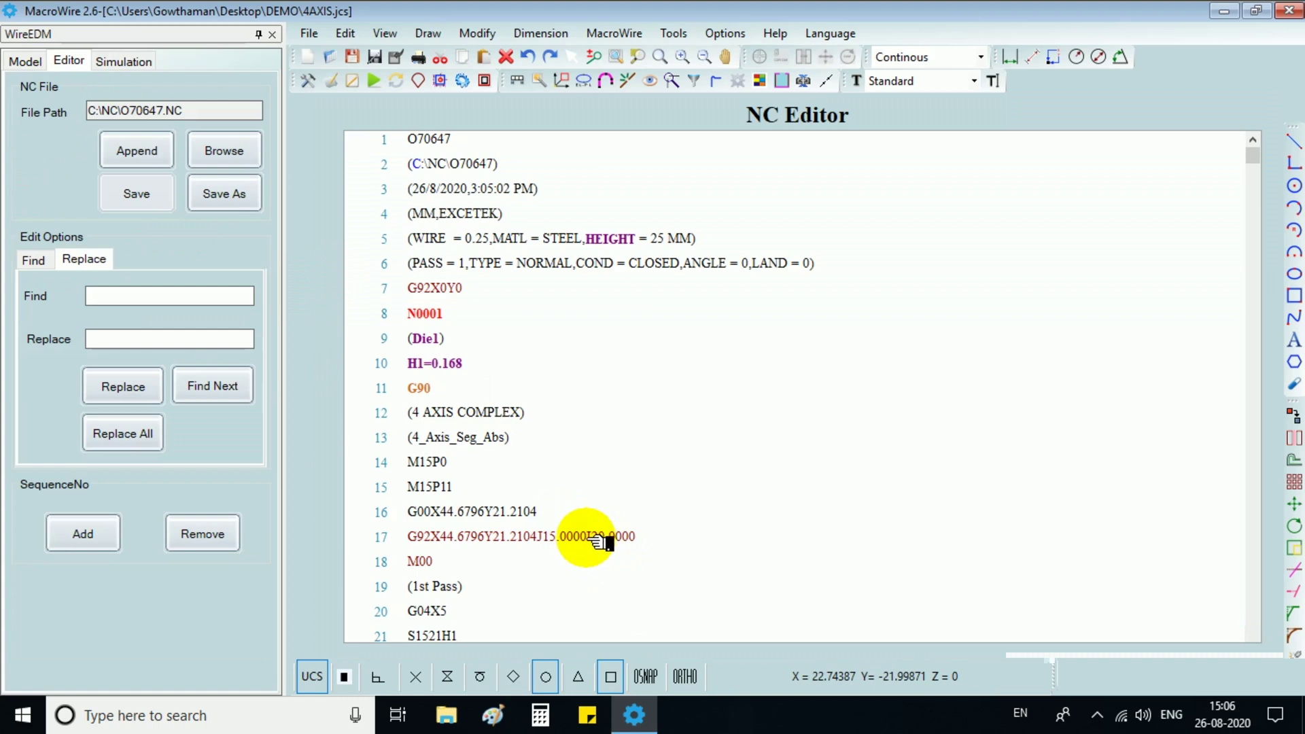
left_click_drag(588, 536, 636, 537)
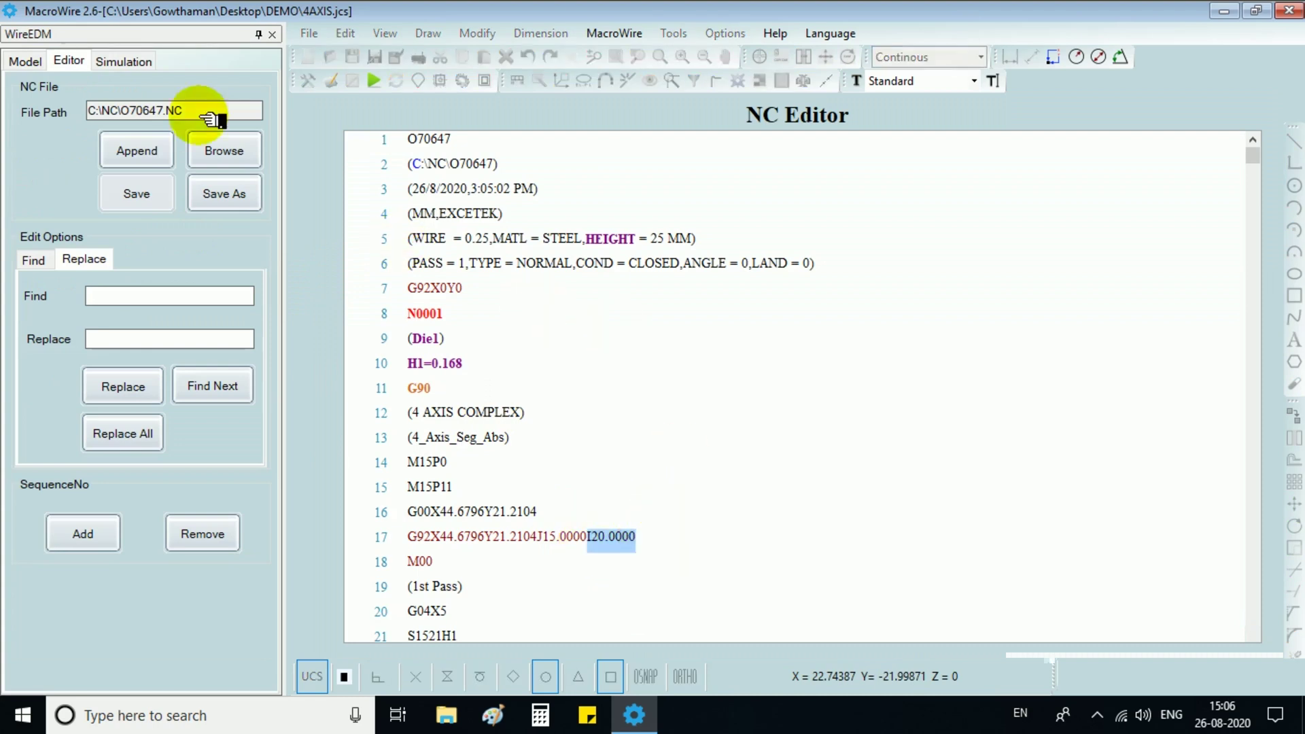
- Simulate NC program O70647 from N0001 along the die toolpath
left_click(136, 66)
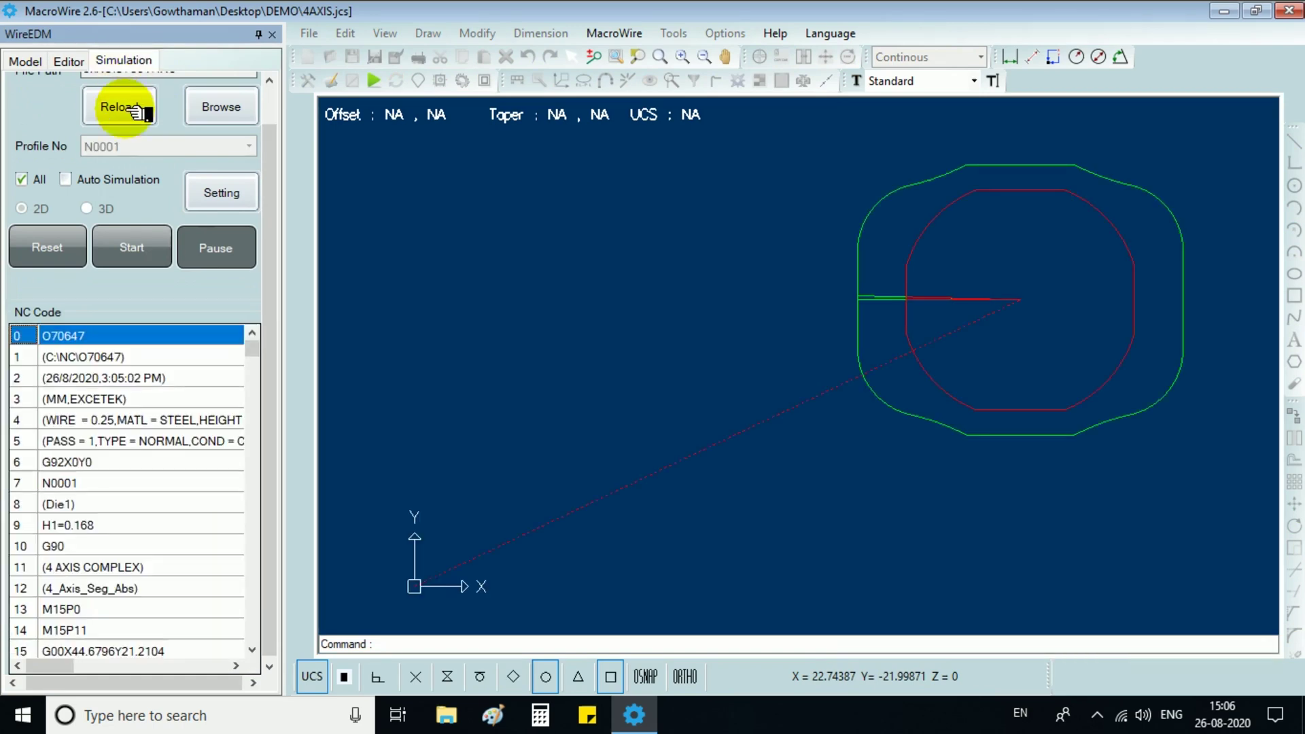
left_click(132, 246)
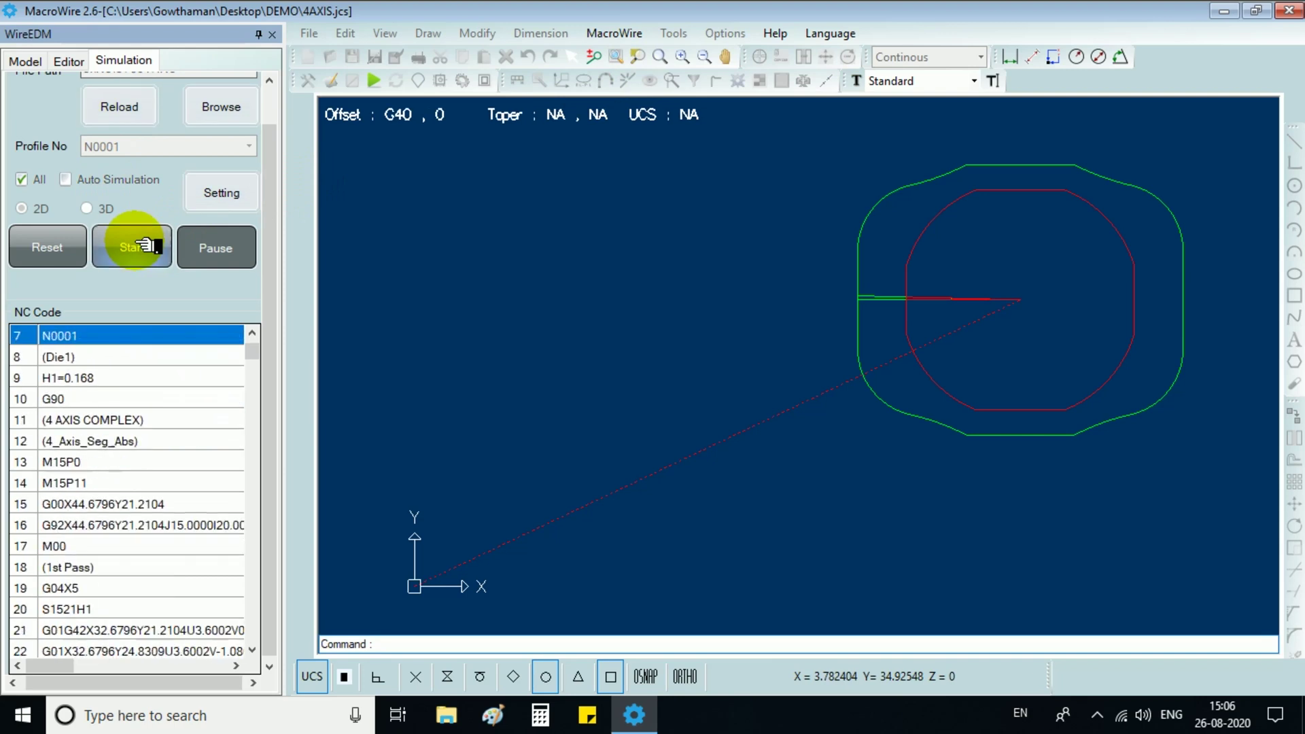